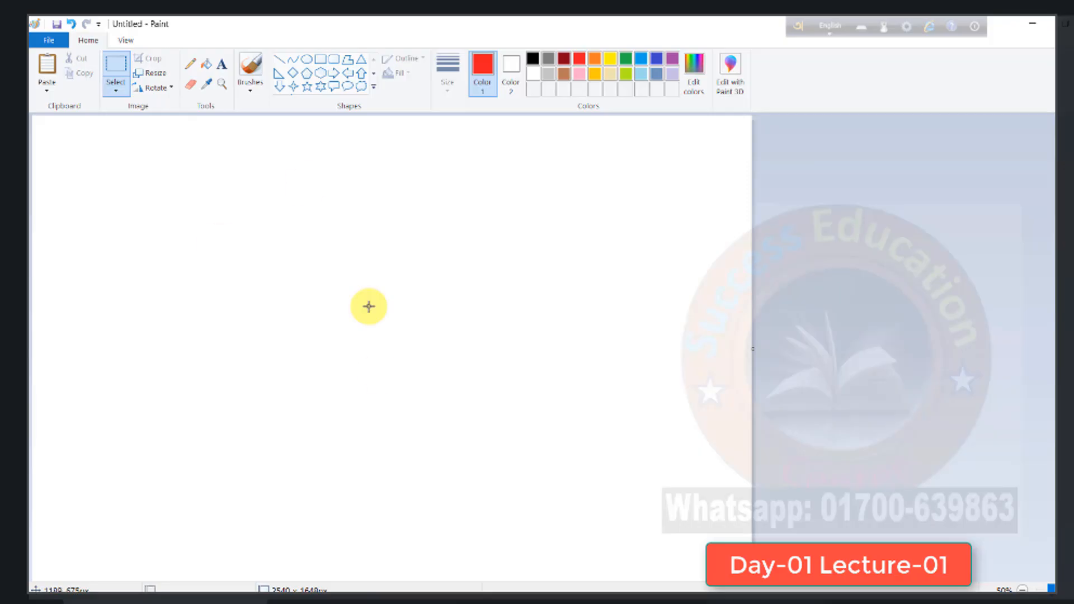
# - Draw a wide rectangle with a black outline on the canvas as the flag's body, stretching it slightly downward
pyautogui.click(320, 58)
pyautogui.moveTo(314, 229); pyautogui.dragTo(572, 331)
pyautogui.click(752, 78)
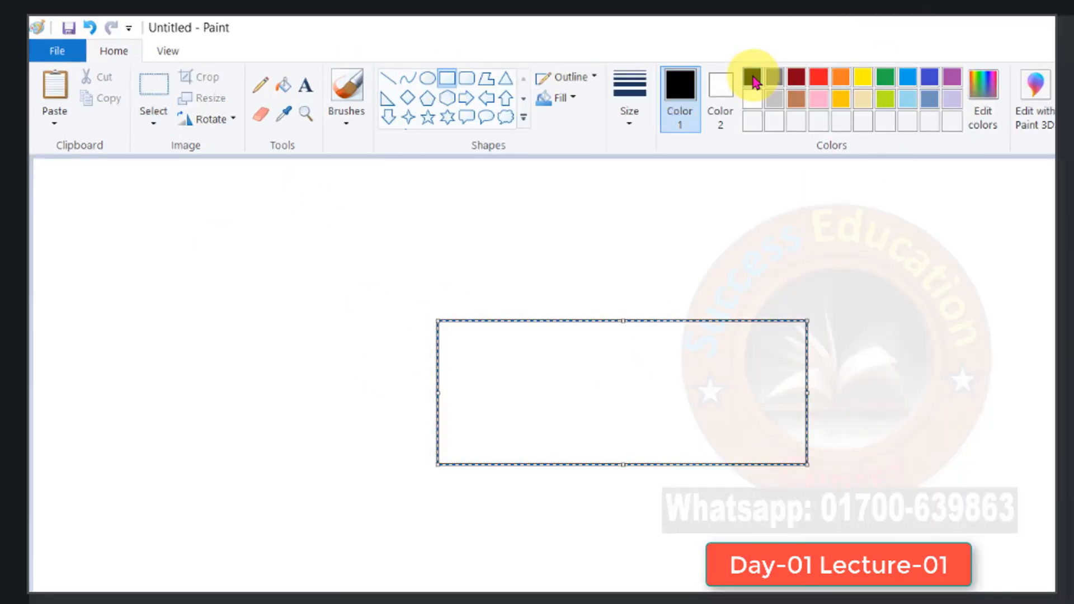
pyautogui.moveTo(623, 464); pyautogui.dragTo(623, 473)
pyautogui.click(621, 276)
# - Draw a black-outlined circle inside the flag rectangle, near its centre
pyautogui.click(428, 78)
pyautogui.moveTo(572, 360)
pyautogui.mouseDown()
pyautogui.moveTo(652, 413)
pyautogui.moveTo(658, 436)
pyautogui.mouseUp()
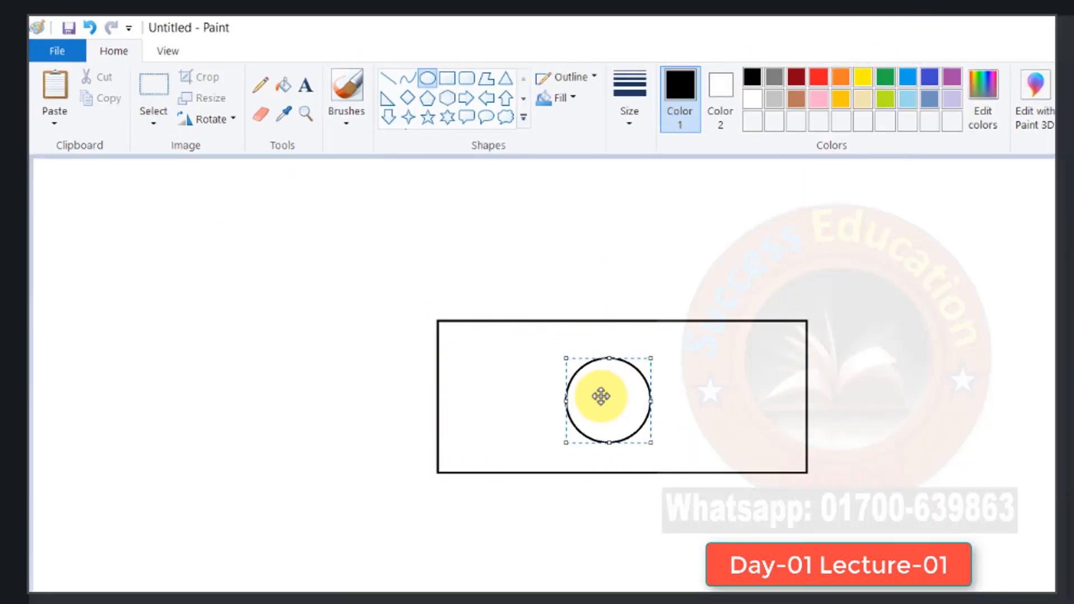
pyautogui.click(532, 358)
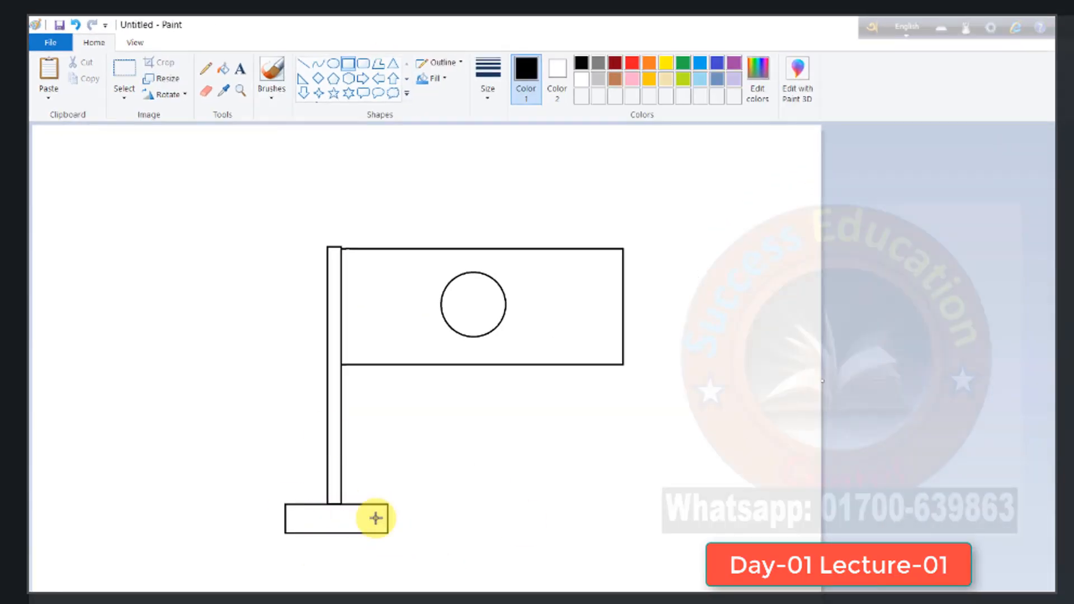
# - Fill the flag rectangle with green and the circle inside it with red
pyautogui.click(223, 68)
pyautogui.click(683, 62)
pyautogui.click(553, 319)
pyautogui.click(632, 62)
pyautogui.click(474, 305)
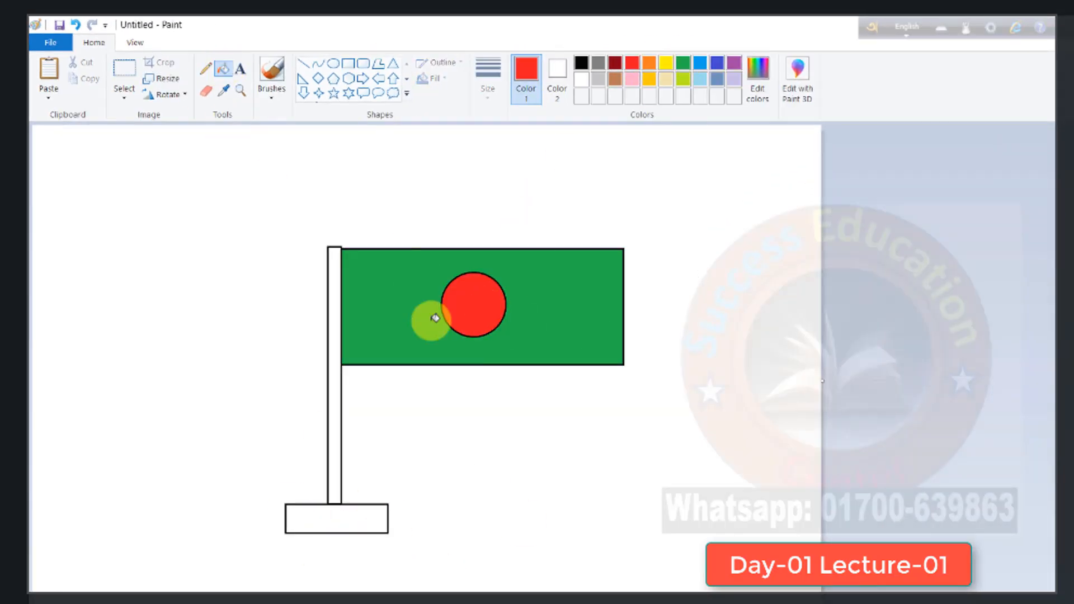
# - Fill the flagpole with brown and the rectangular base beneath it with light turquoise
pyautogui.click(616, 79)
pyautogui.click(334, 392)
pyautogui.click(700, 79)
pyautogui.click(347, 519)
# - Draw a small triangle on top of the flagpole and set its outline to dark red
pyautogui.click(393, 62)
pyautogui.moveTo(325, 228); pyautogui.dragTo(347, 247)
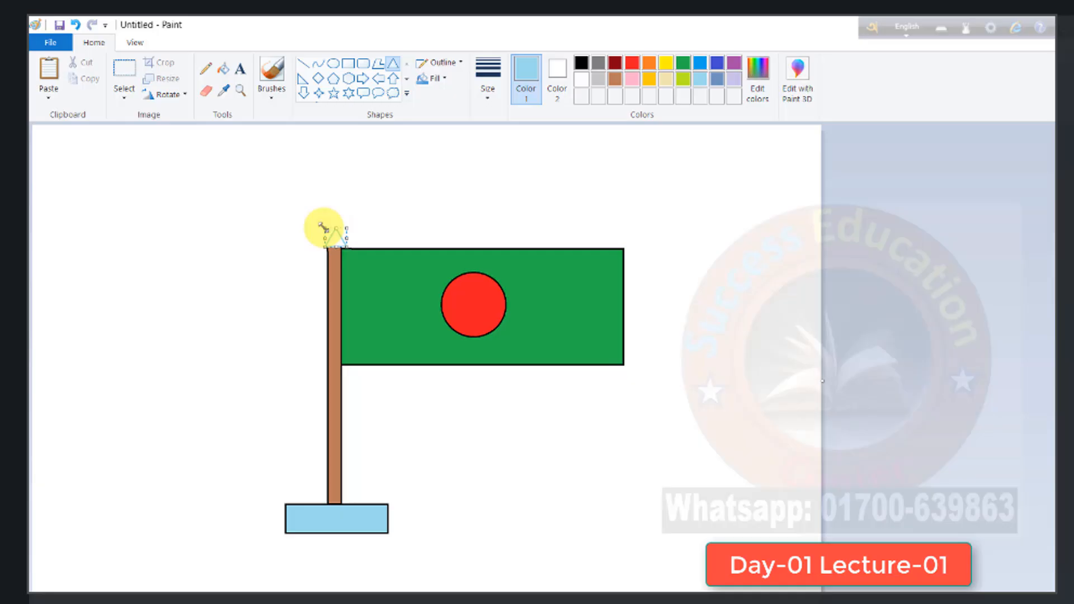
pyautogui.click(615, 62)
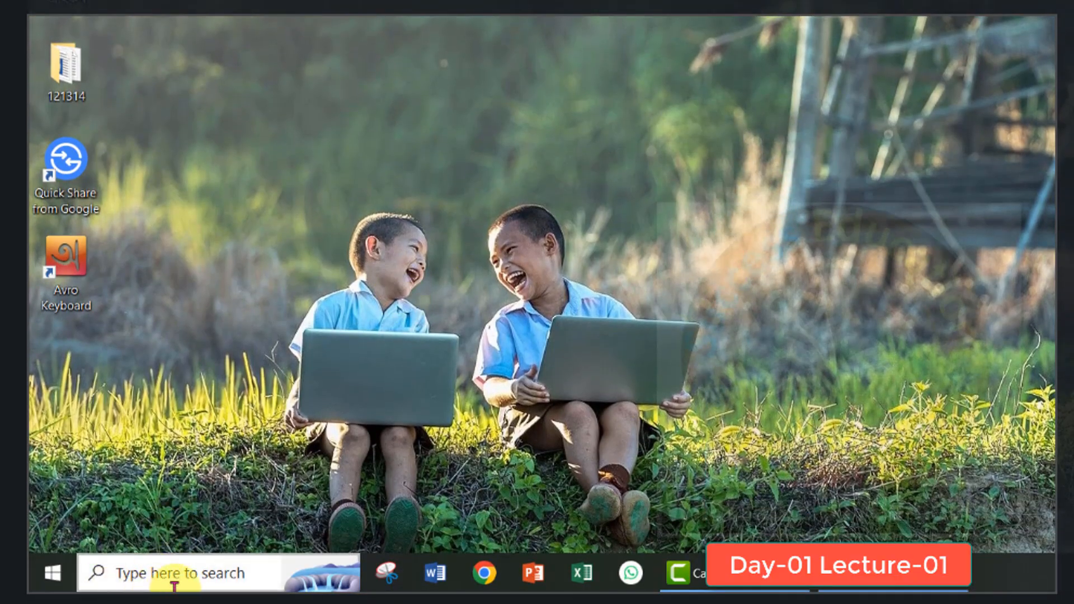
# - Search Windows for "paint", launch Paint and zoom out to show the whole blank canvas
pyautogui.click(144, 573)
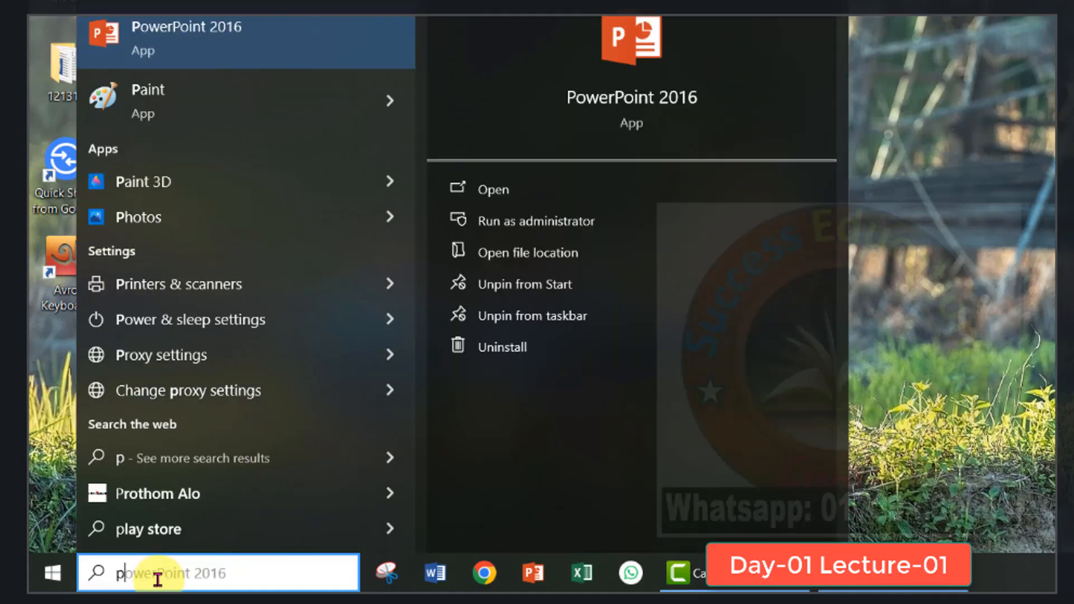
pyautogui.write('paint')
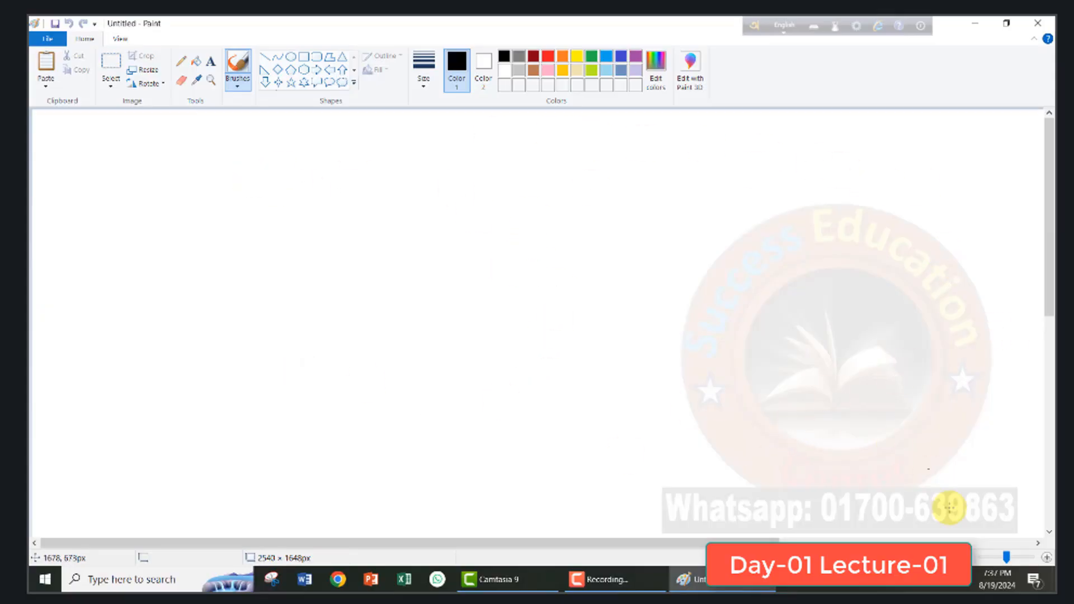
pyautogui.click(979, 558)
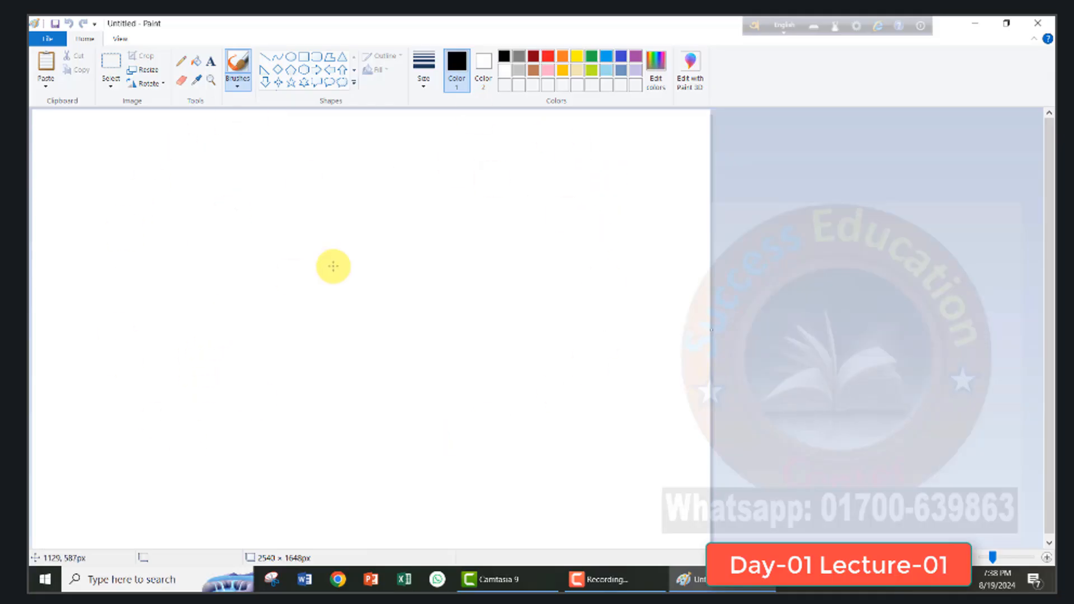
# - Try zooming the blank canvas in and back out, and close Paint
pyautogui.click(1046, 558)
pyautogui.click(1046, 558)
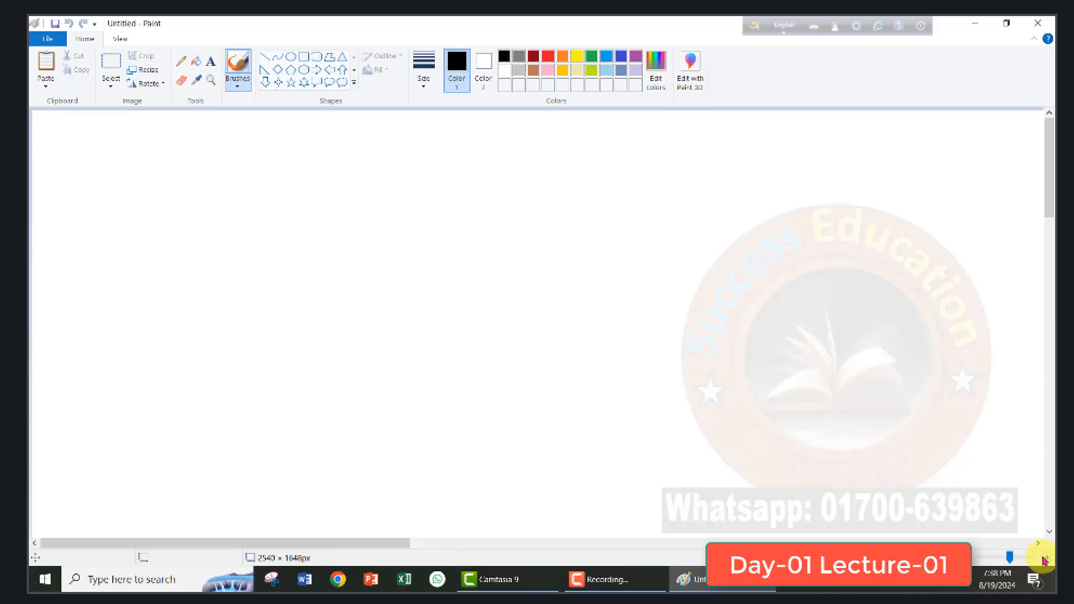
pyautogui.moveTo(347, 545); pyautogui.dragTo(317, 523)
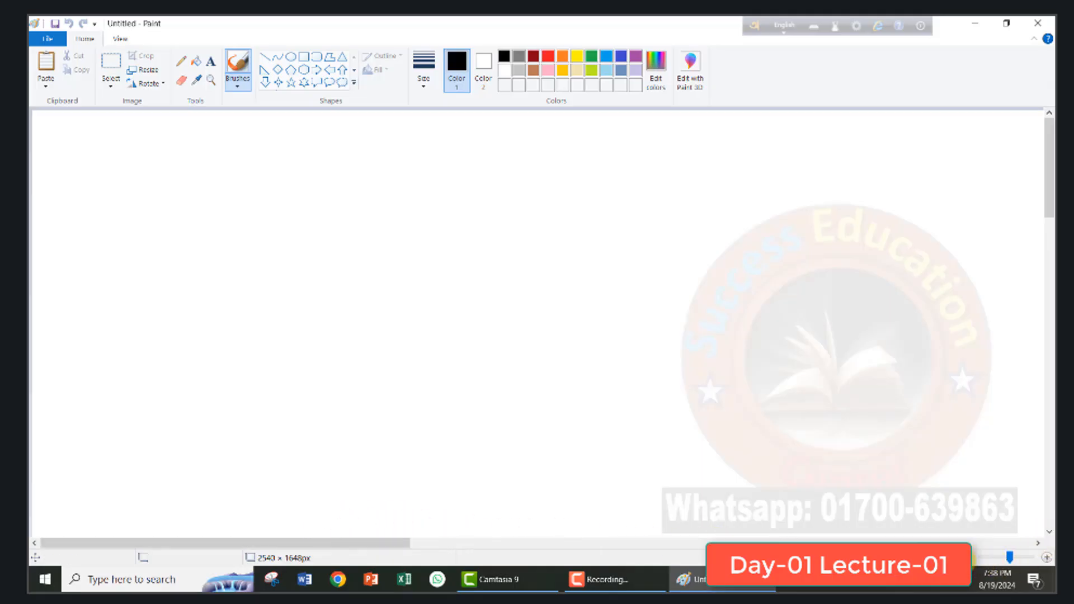
pyautogui.click(976, 557)
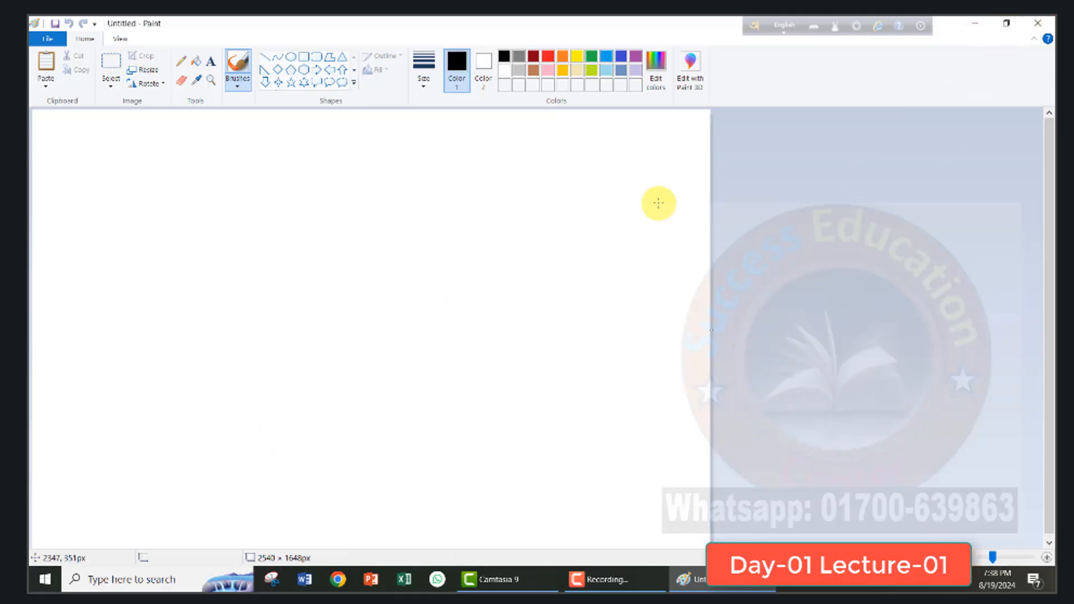
pyautogui.click(1038, 23)
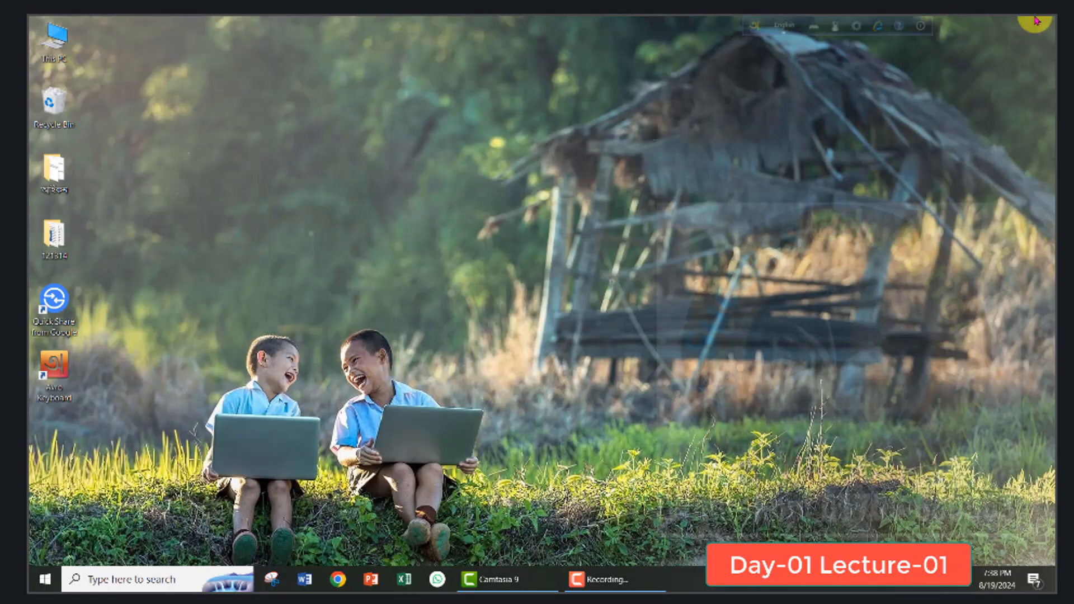
# - Launch Paint from the Windows Accessories folder in the installed apps list, and close it again
pyautogui.click(46, 581)
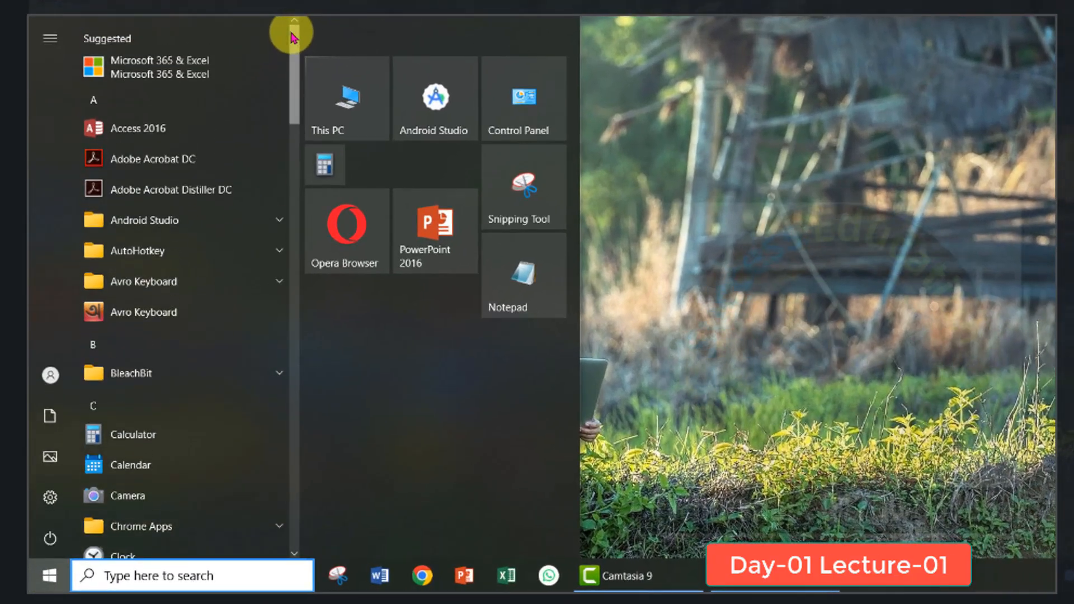
pyautogui.moveTo(291, 37)
pyautogui.mouseDown()
pyautogui.moveTo(295, 168)
pyautogui.moveTo(295, 35)
pyautogui.mouseUp()
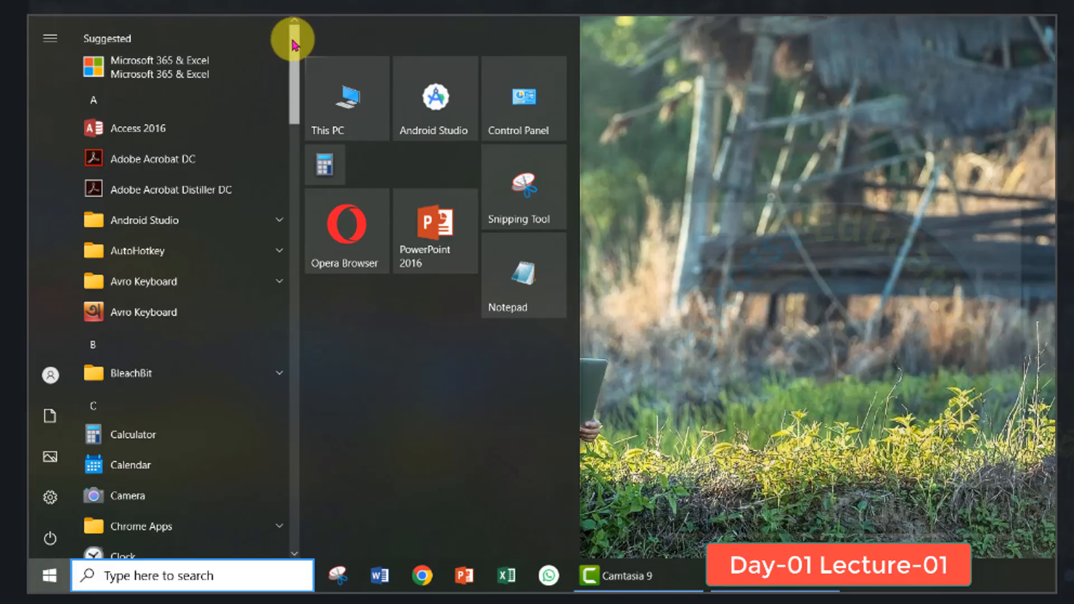
pyautogui.moveTo(290, 36); pyautogui.dragTo(336, 448)
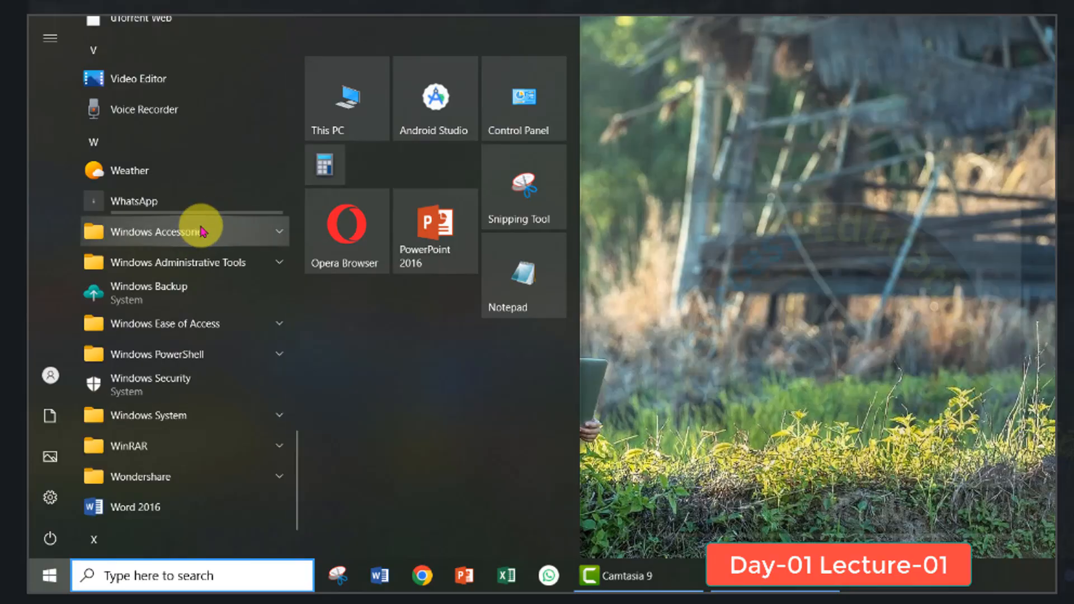
pyautogui.click(279, 235)
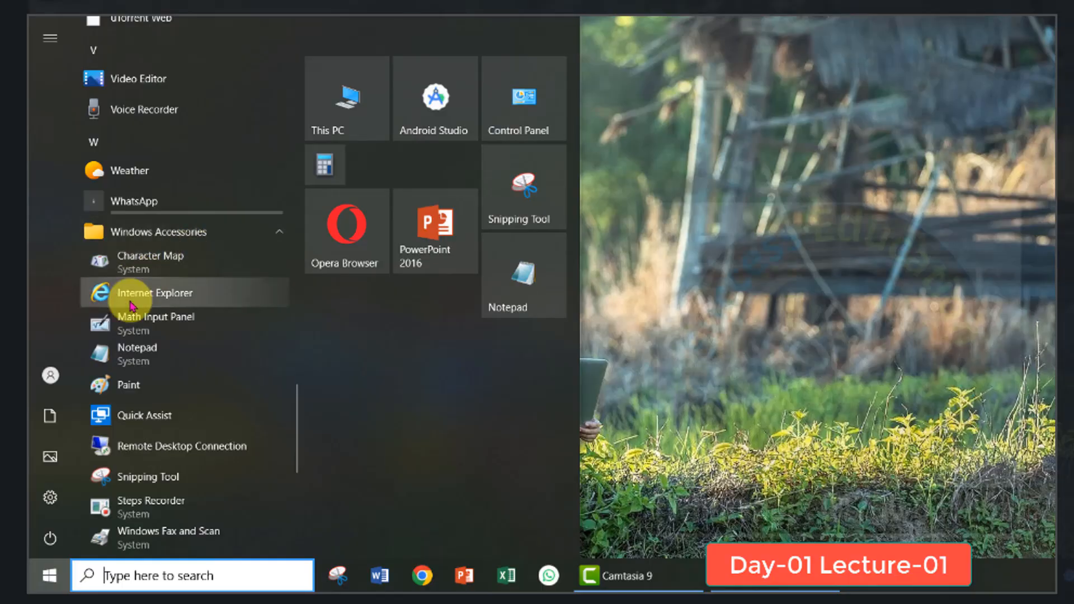
pyautogui.click(129, 386)
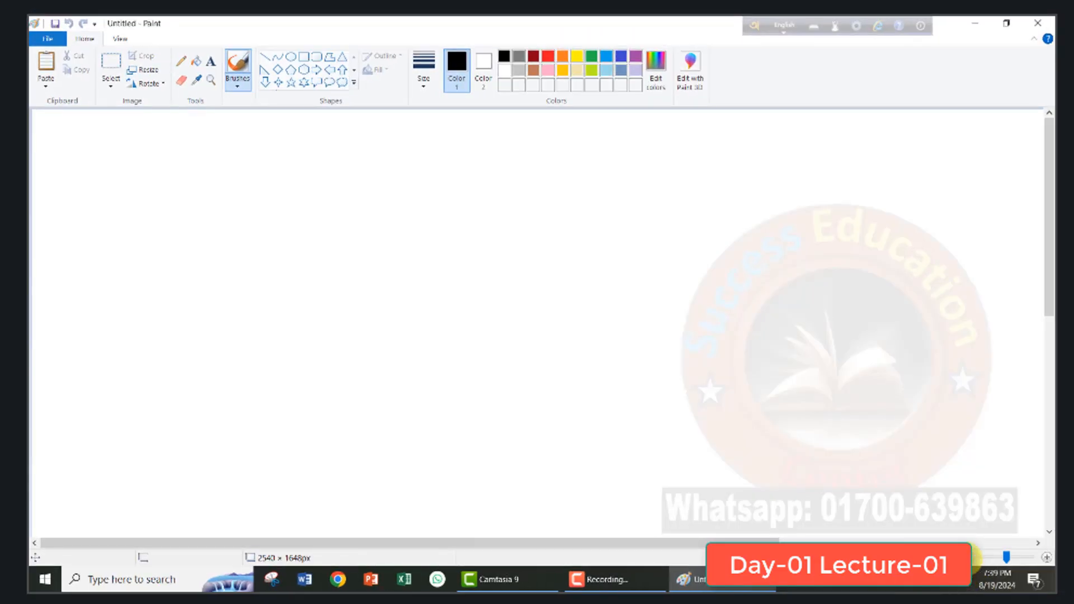
pyautogui.click(979, 558)
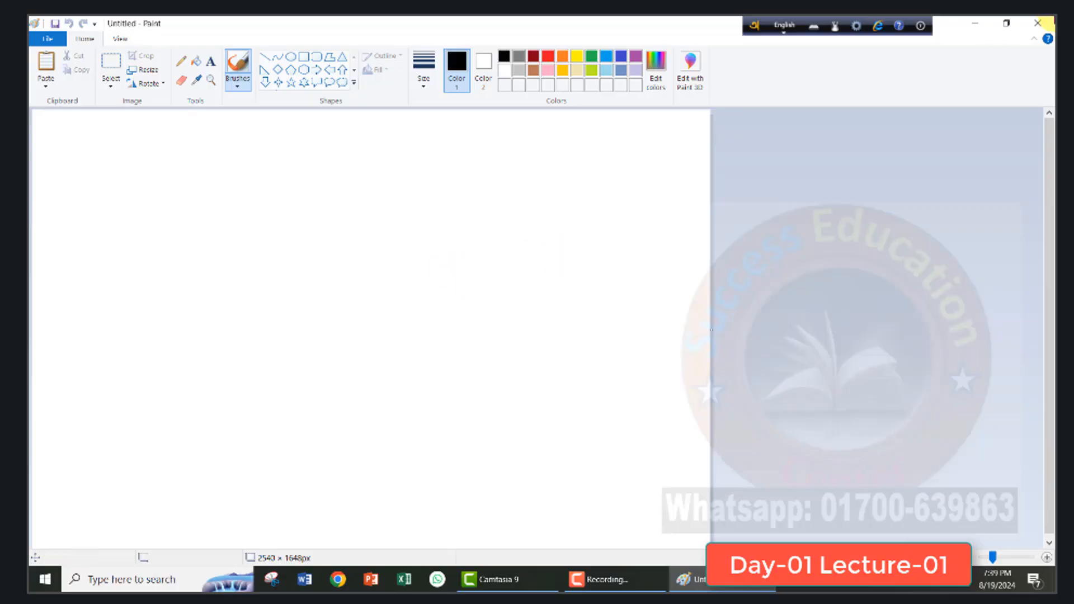
pyautogui.click(1050, 21)
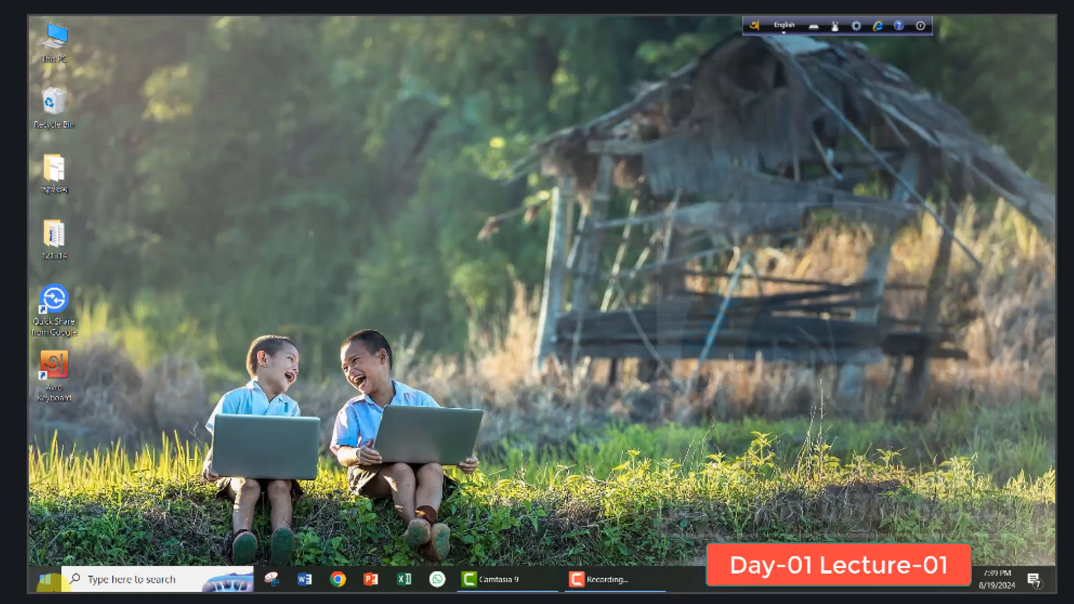
# - Search Windows for "paint" and open the Paint app with the whole canvas in view
pyautogui.click(116, 580)
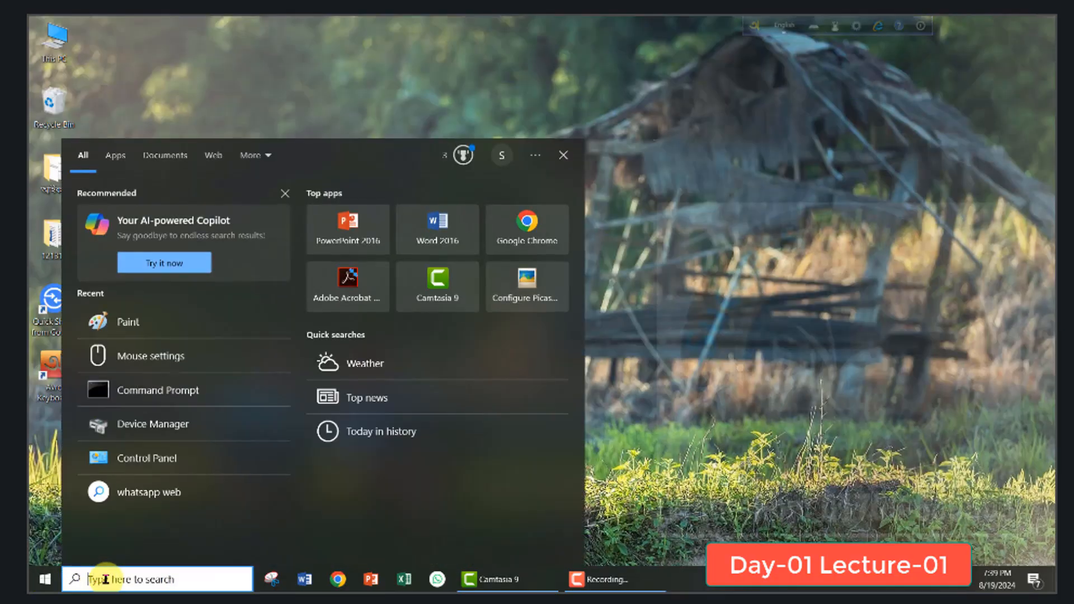
pyautogui.write('pai')
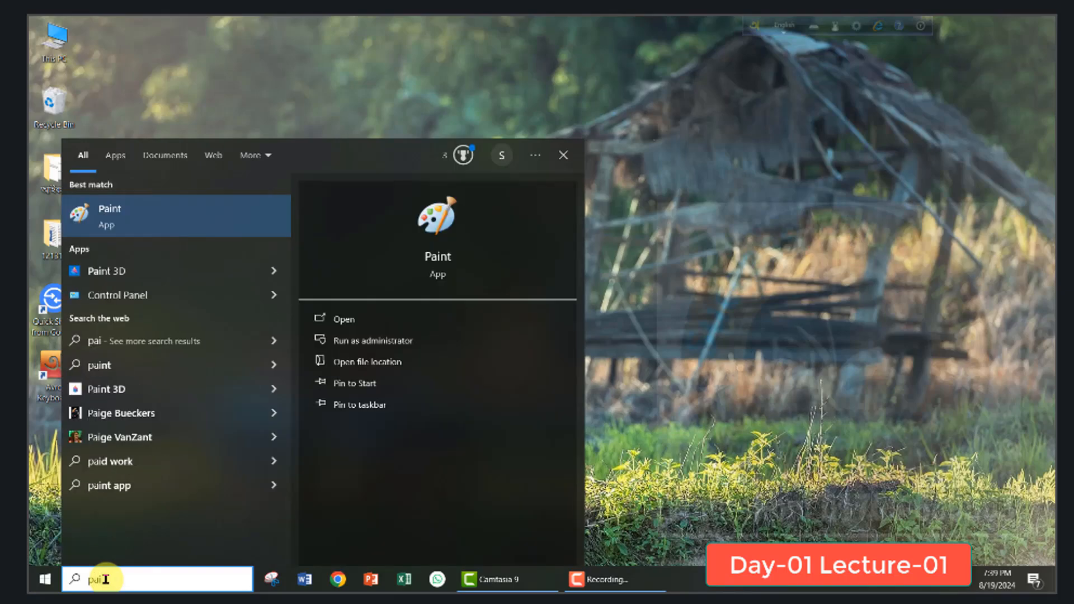
pyautogui.write('nt')
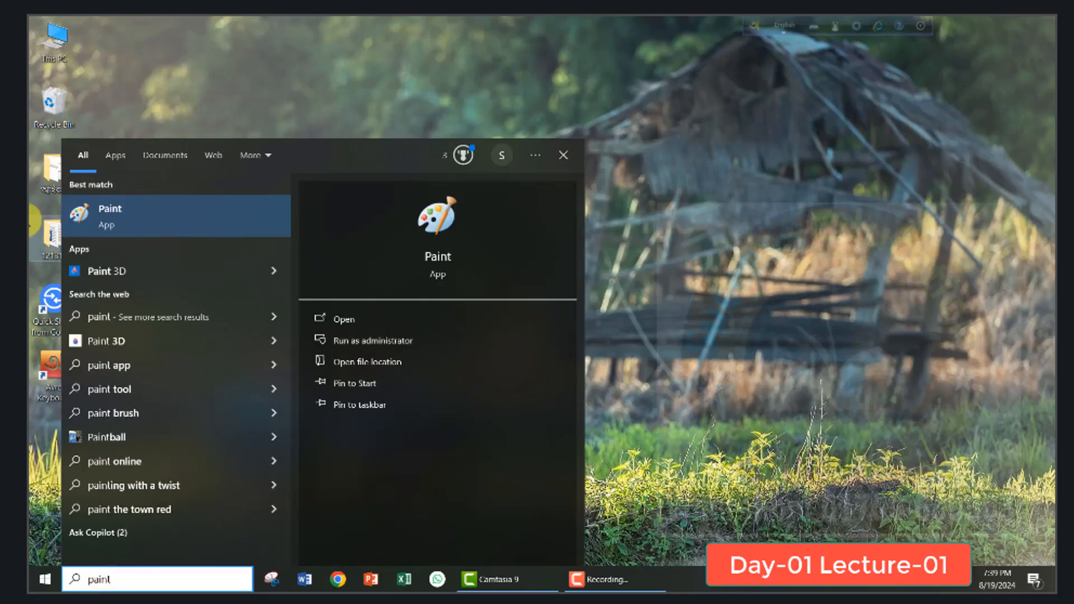
pyautogui.click(155, 213)
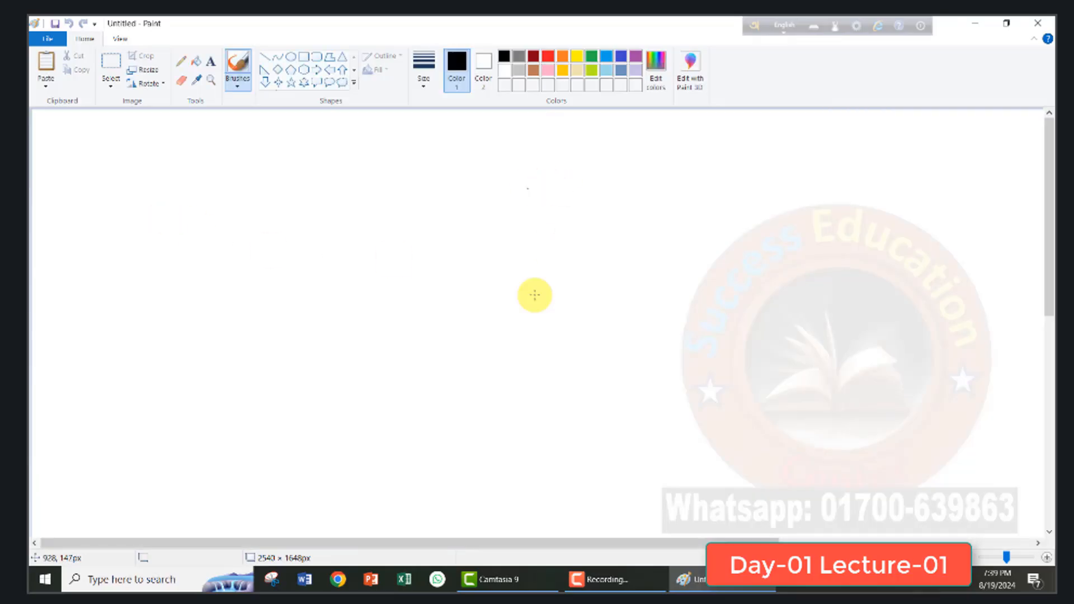
pyautogui.click(977, 557)
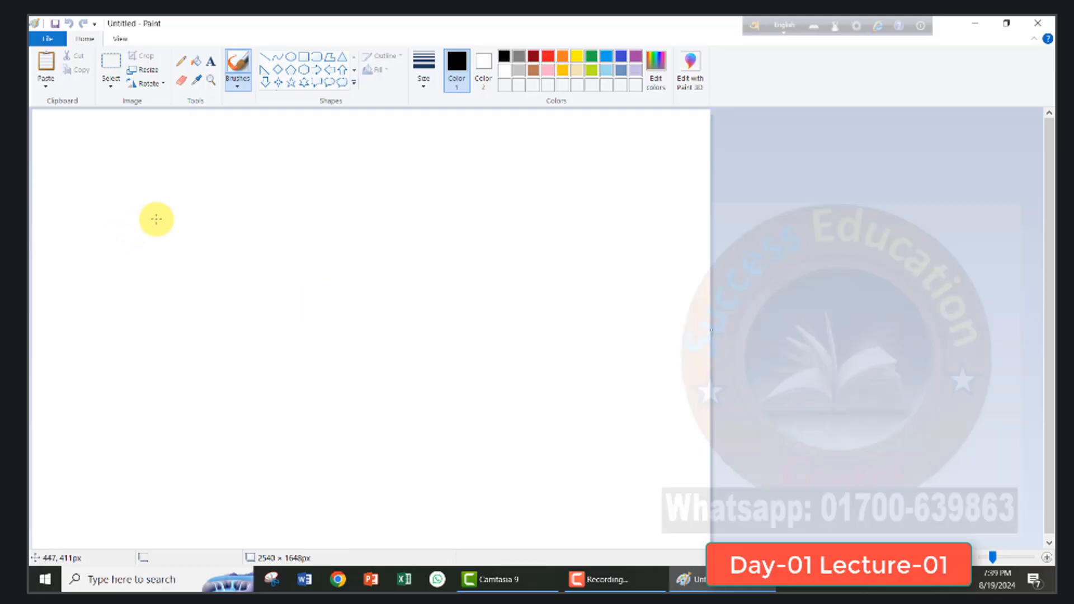
# - Handwrite "আমার সোনার বাংলা" in black with the brush, rising diagonally across the upper part of the canvas
pyautogui.moveTo(140, 237)
pyautogui.mouseDown()
pyautogui.moveTo(173, 248)
pyautogui.moveTo(166, 235)
pyautogui.moveTo(176, 227)
pyautogui.moveTo(184, 251)
pyautogui.moveTo(198, 221)
pyautogui.moveTo(178, 224)
pyautogui.moveTo(206, 213)
pyautogui.moveTo(210, 230)
pyautogui.moveTo(227, 213)
pyautogui.moveTo(220, 234)
pyautogui.moveTo(219, 217)
pyautogui.moveTo(236, 203)
pyautogui.moveTo(275, 221)
pyautogui.moveTo(279, 191)
pyautogui.moveTo(291, 207)
pyautogui.moveTo(318, 192)
pyautogui.moveTo(321, 174)
pyautogui.moveTo(341, 183)
pyautogui.moveTo(331, 194)
pyautogui.moveTo(348, 164)
pyautogui.moveTo(385, 178)
pyautogui.mouseUp()
pyautogui.click(332, 195)
pyautogui.moveTo(365, 161); pyautogui.dragTo(394, 151)
pyautogui.moveTo(395, 152)
pyautogui.mouseDown()
pyautogui.moveTo(397, 176)
pyautogui.moveTo(426, 178)
pyautogui.moveTo(450, 168)
pyautogui.moveTo(462, 133)
pyautogui.mouseUp()
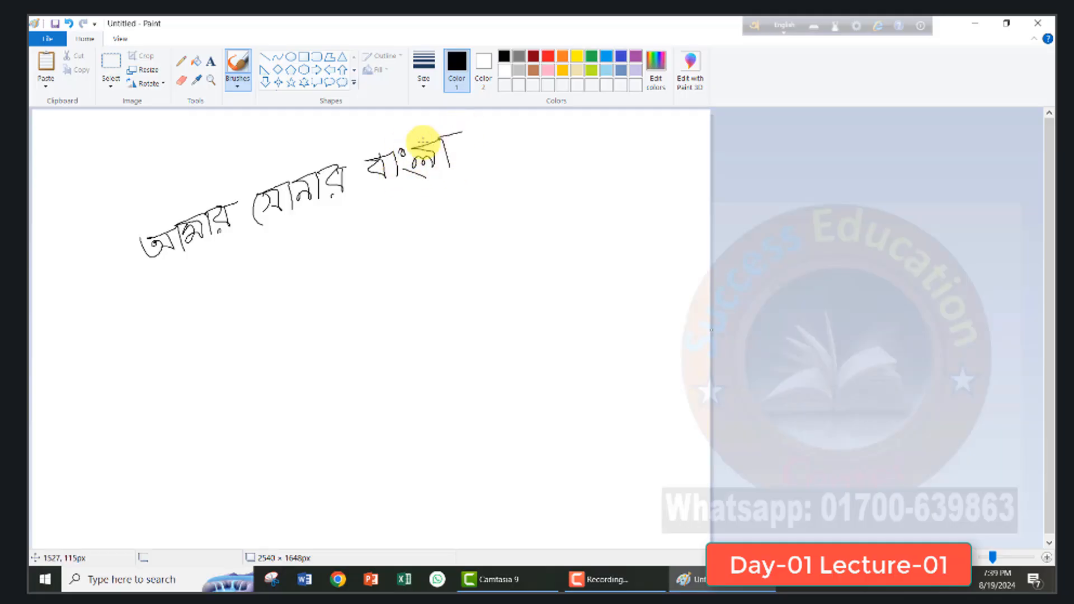
# - Handwrite "আ" in red with the thin Pencil tool below the start of the black line
pyautogui.click(180, 63)
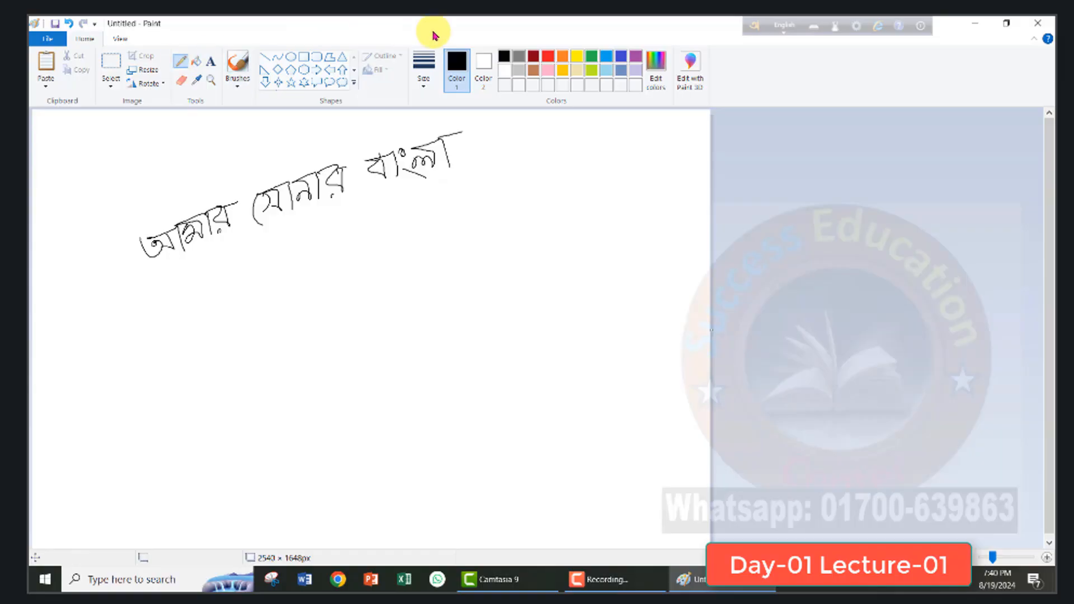
pyautogui.click(548, 56)
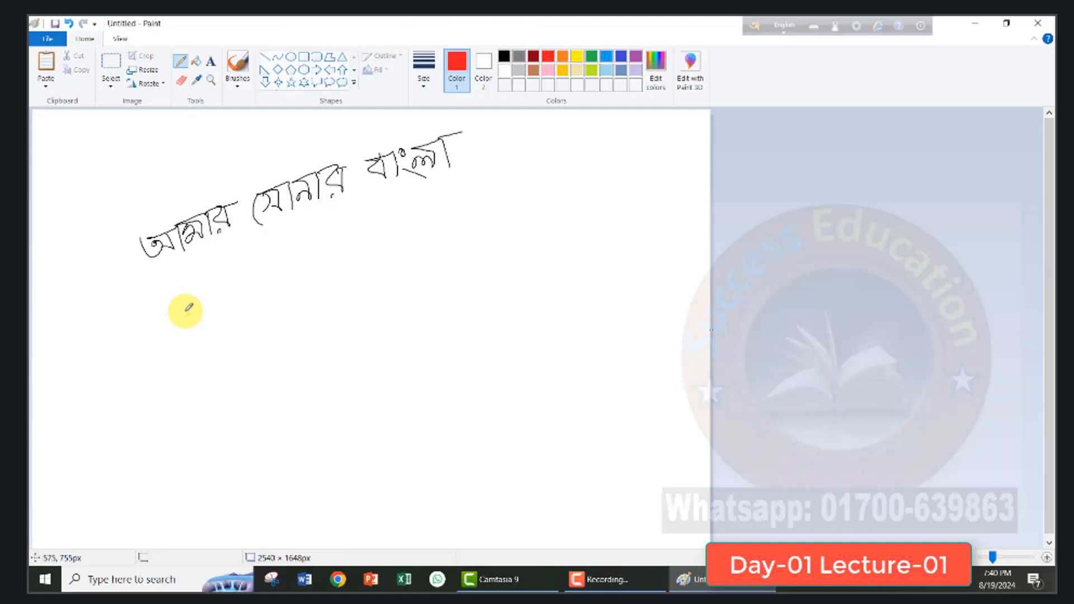
pyautogui.moveTo(172, 314)
pyautogui.mouseDown()
pyautogui.moveTo(180, 325)
pyautogui.moveTo(216, 295)
pyautogui.moveTo(205, 309)
pyautogui.mouseUp()
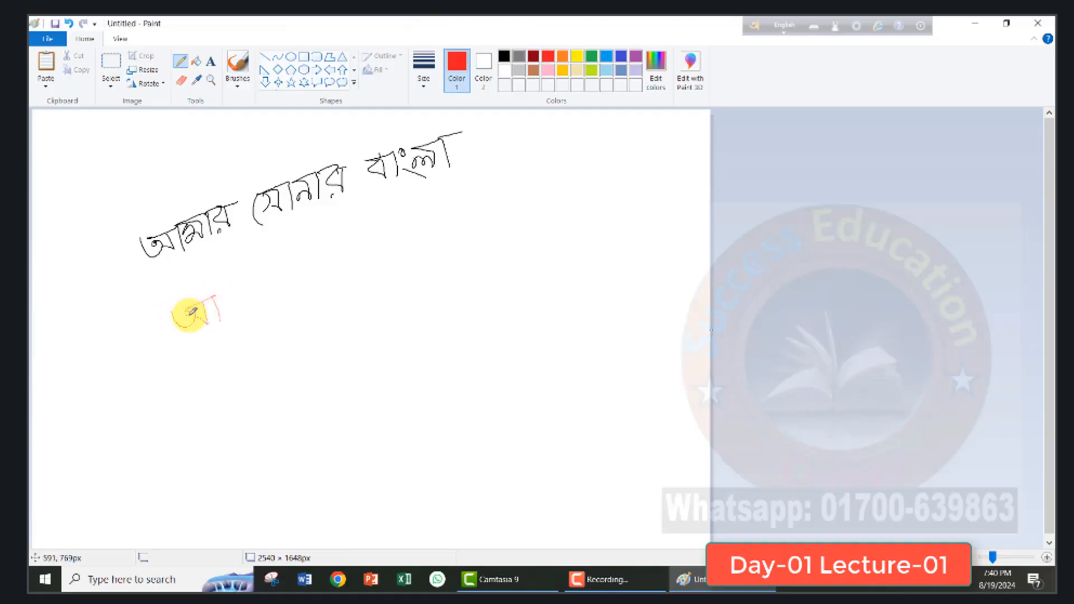
# - Set the pencil to its thickest line size and finish the red handwritten phrase "আমার সোনার বাংলা"
pyautogui.click(427, 91)
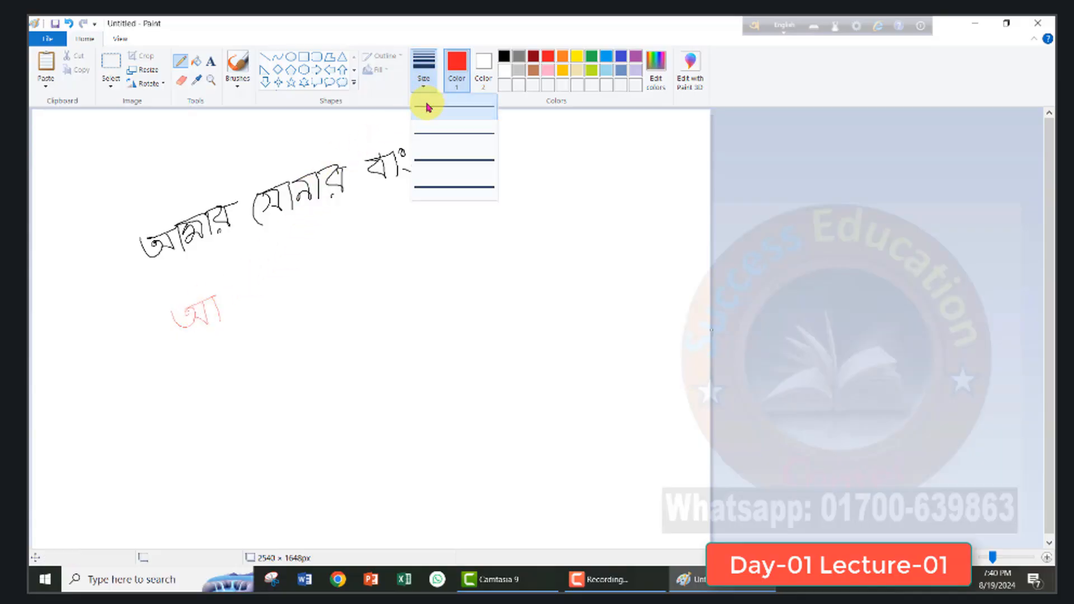
pyautogui.click(434, 185)
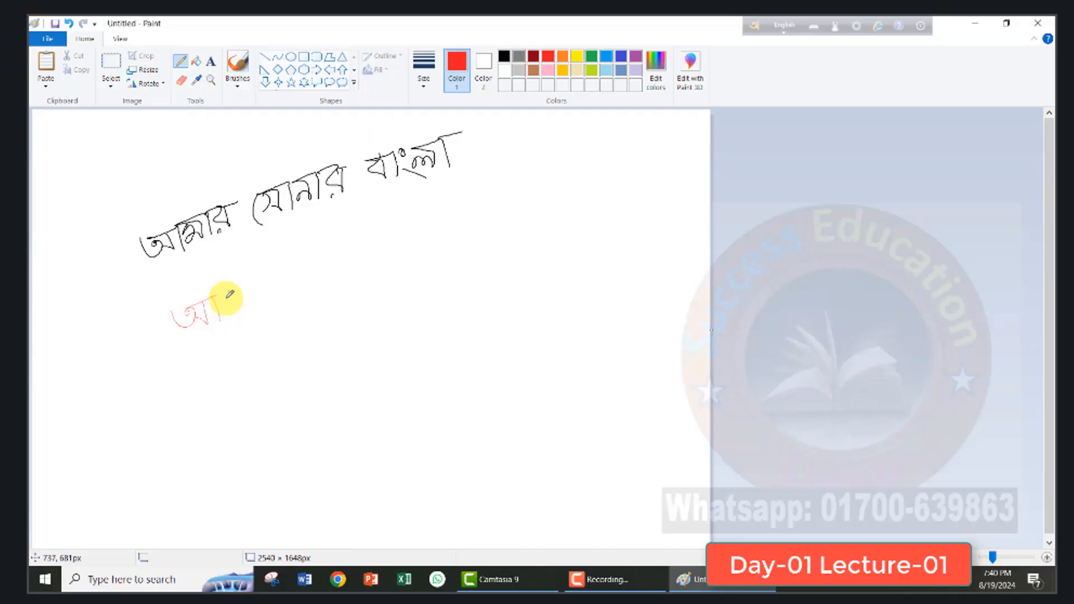
pyautogui.moveTo(227, 298)
pyautogui.mouseDown()
pyautogui.moveTo(247, 308)
pyautogui.moveTo(222, 291)
pyautogui.moveTo(248, 283)
pyautogui.moveTo(256, 300)
pyautogui.moveTo(263, 276)
pyautogui.moveTo(280, 289)
pyautogui.moveTo(278, 273)
pyautogui.moveTo(272, 295)
pyautogui.moveTo(289, 259)
pyautogui.moveTo(332, 290)
pyautogui.moveTo(327, 245)
pyautogui.moveTo(381, 253)
pyautogui.moveTo(369, 233)
pyautogui.moveTo(394, 254)
pyautogui.moveTo(390, 226)
pyautogui.moveTo(412, 241)
pyautogui.moveTo(413, 217)
pyautogui.moveTo(407, 247)
pyautogui.moveTo(410, 224)
pyautogui.moveTo(446, 213)
pyautogui.mouseUp()
pyautogui.moveTo(459, 195)
pyautogui.mouseDown()
pyautogui.moveTo(484, 207)
pyautogui.moveTo(472, 191)
pyautogui.moveTo(505, 206)
pyautogui.moveTo(491, 185)
pyautogui.moveTo(523, 179)
pyautogui.mouseUp()
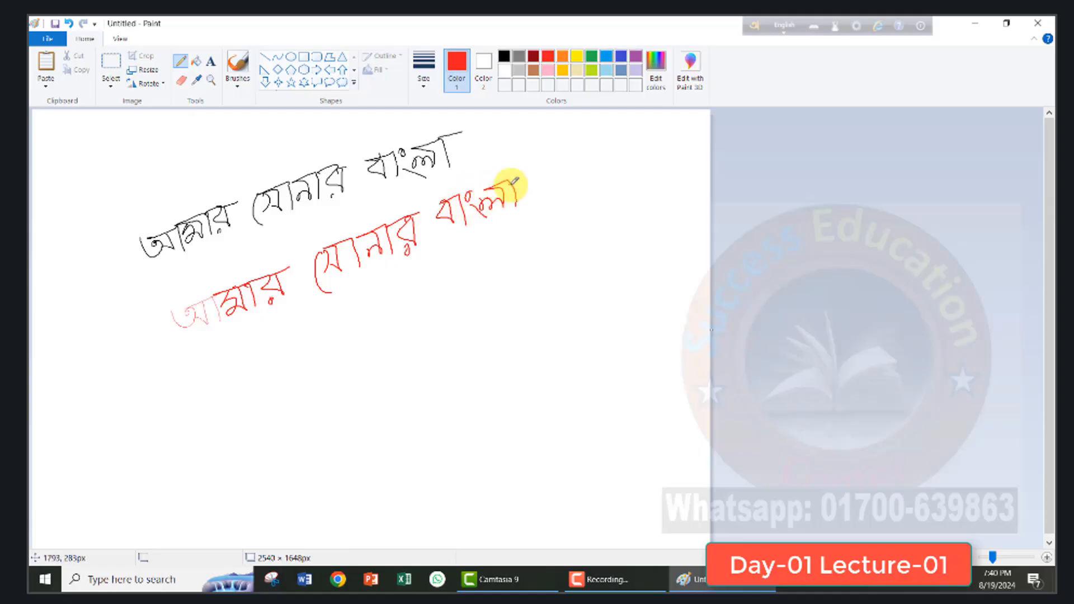
# - Underline parts of both handwritten lines in red, and undo the stray marks and underlines
pyautogui.click(539, 175)
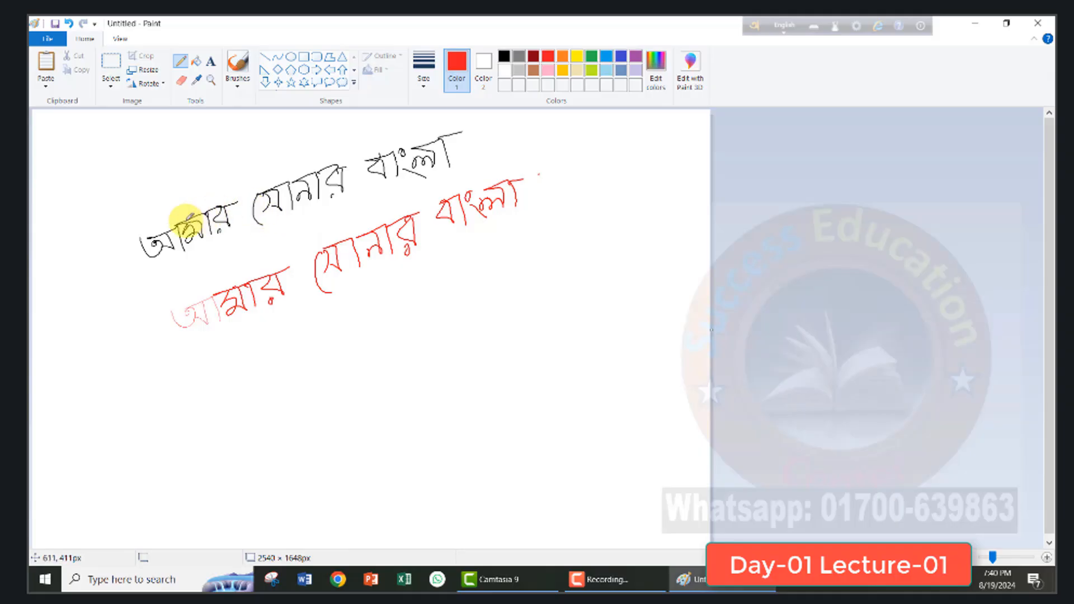
pyautogui.moveTo(182, 262); pyautogui.dragTo(316, 211)
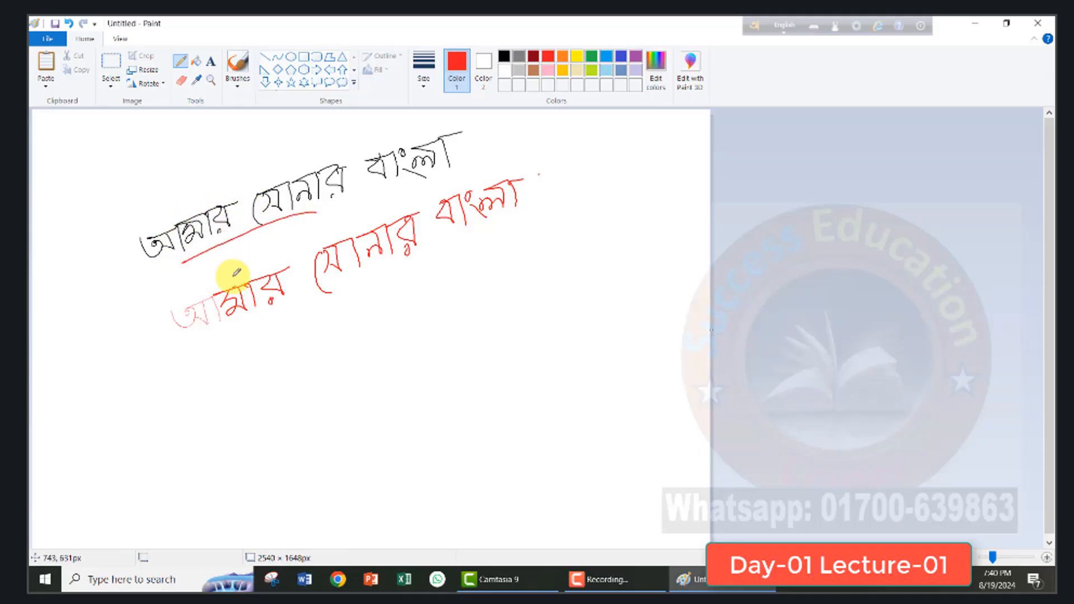
pyautogui.moveTo(241, 332); pyautogui.dragTo(411, 288)
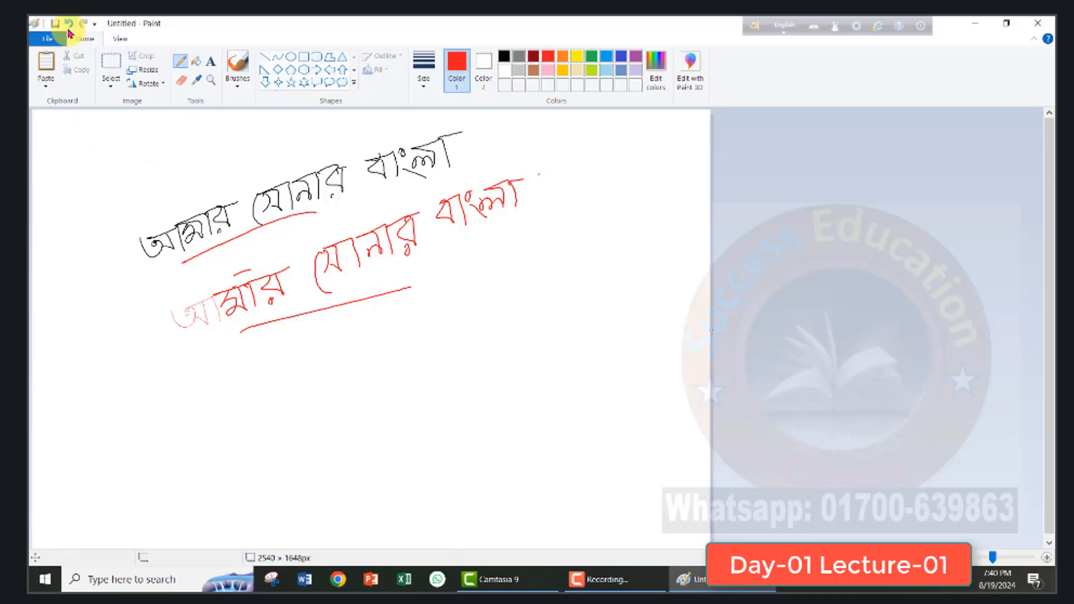
pyautogui.moveTo(47, 292); pyautogui.dragTo(49, 288)
pyautogui.click(68, 25)
pyautogui.click(69, 24)
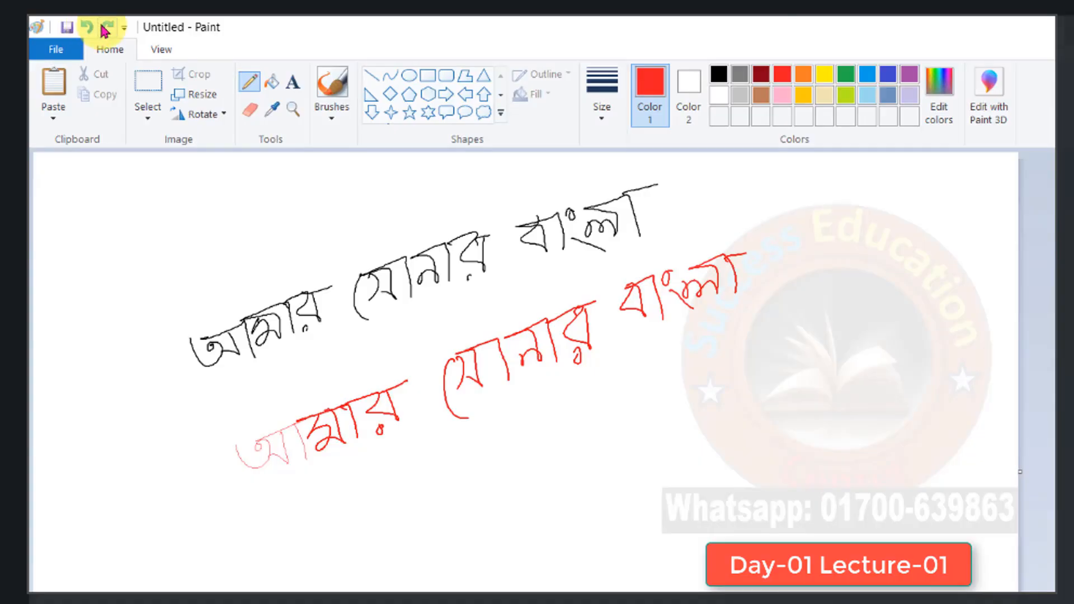
# - Undo every red and black handwriting stroke until the canvas is blank
pyautogui.click(105, 28)
pyautogui.click(88, 29)
pyautogui.click(89, 31)
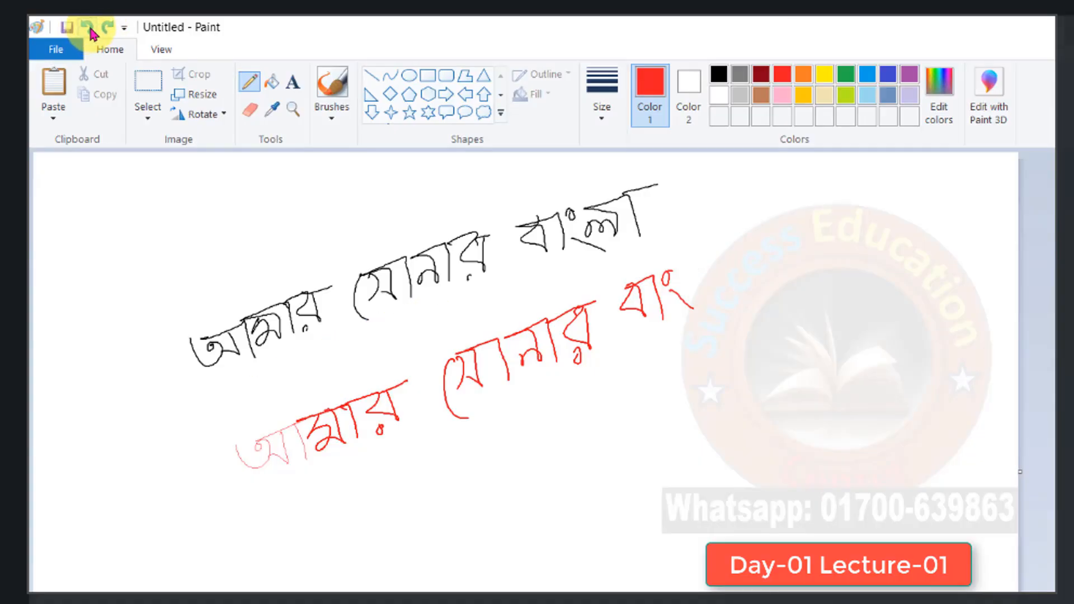
pyautogui.click(88, 33)
pyautogui.click(88, 35)
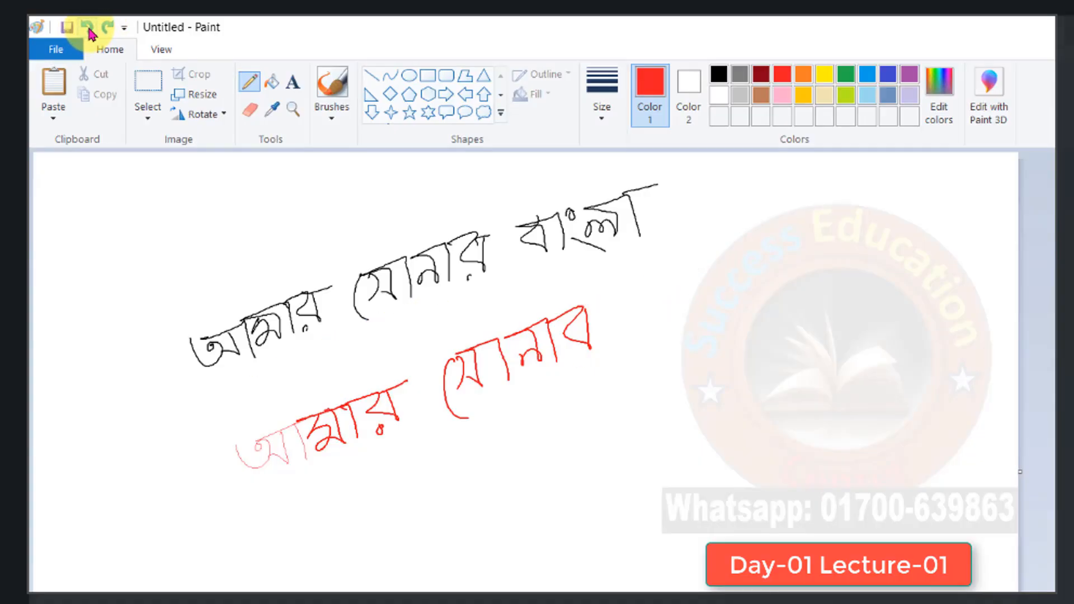
pyautogui.click(89, 34)
pyautogui.click(90, 34)
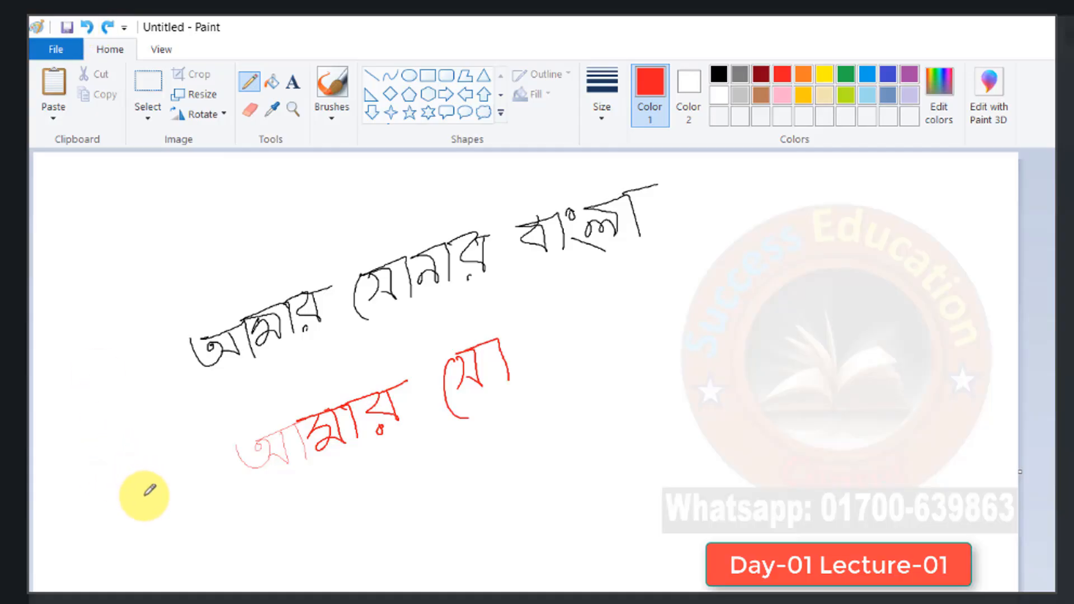
pyautogui.hotkey('ctrl', 'z')
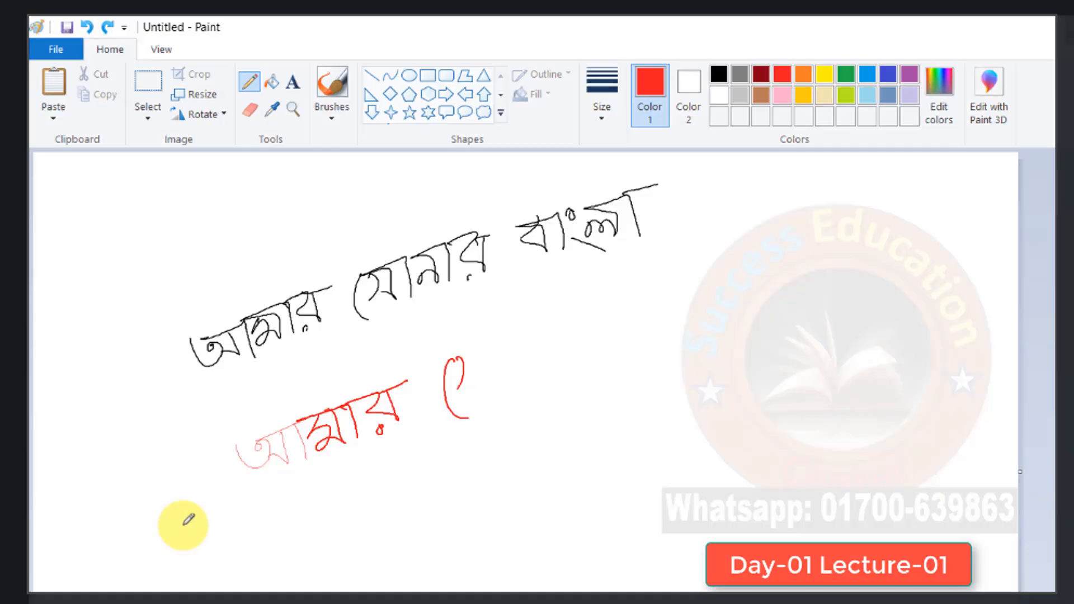
pyautogui.hotkey('ctrl', 'z')
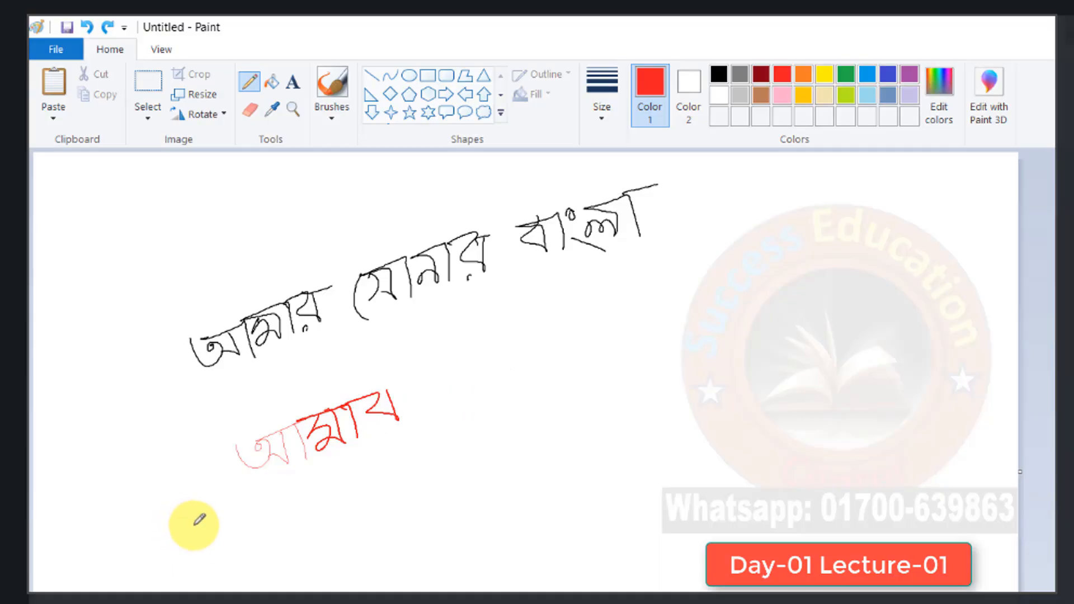
pyautogui.hotkey('ctrl', 'z')
pyautogui.hotkey('ctrl', 'z')
pyautogui.hotkey('ctrl', 'z')
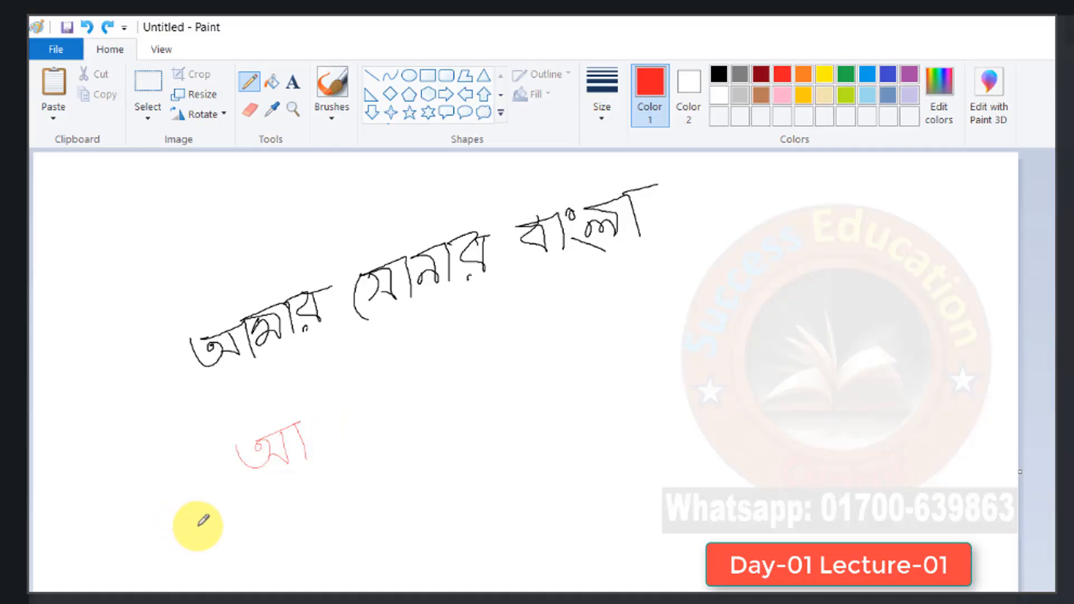
pyautogui.hotkey('ctrl', 'z')
pyautogui.hotkey('ctrl', 'z')
pyautogui.hotkey('ctrl', 'z')
pyautogui.hotkey('ctrl', 'z')
pyautogui.hotkey('ctrl', 'z')
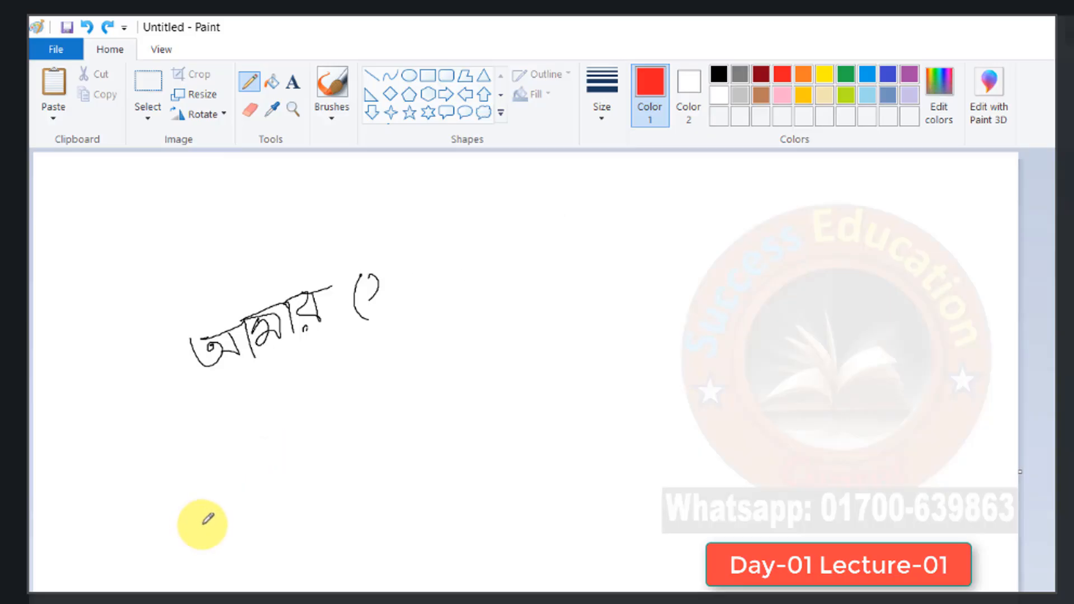
pyautogui.hotkey('ctrl', 'z')
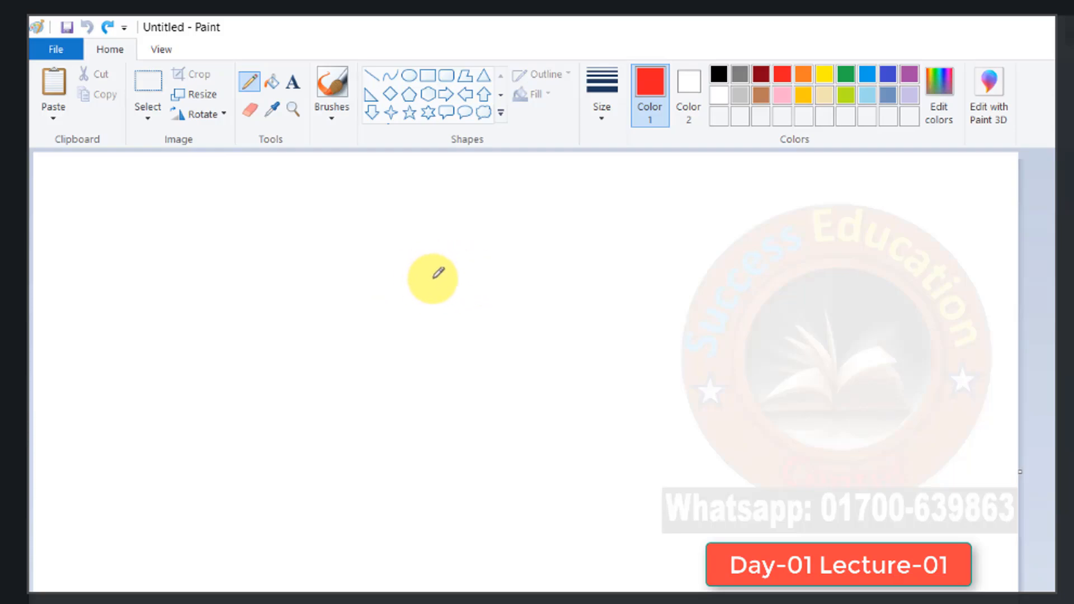
# - Handwrite "৩য় শ্রেণি" in red with the Pencil tool in the upper middle of the canvas and underline it
pyautogui.moveTo(411, 256); pyautogui.dragTo(437, 275)
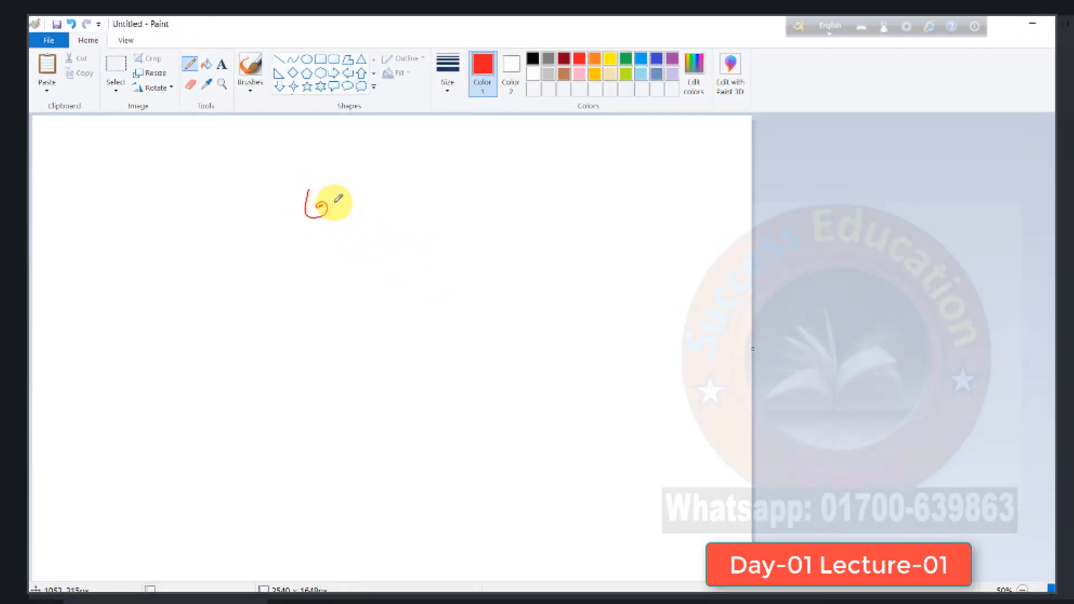
pyautogui.moveTo(338, 198)
pyautogui.mouseDown()
pyautogui.moveTo(337, 227)
pyautogui.moveTo(342, 197)
pyautogui.moveTo(373, 192)
pyautogui.moveTo(411, 227)
pyautogui.moveTo(405, 186)
pyautogui.moveTo(400, 201)
pyautogui.moveTo(441, 197)
pyautogui.moveTo(426, 204)
pyautogui.moveTo(412, 195)
pyautogui.moveTo(446, 185)
pyautogui.moveTo(444, 210)
pyautogui.moveTo(463, 169)
pyautogui.moveTo(457, 196)
pyautogui.moveTo(489, 181)
pyautogui.moveTo(487, 196)
pyautogui.moveTo(526, 183)
pyautogui.mouseUp()
pyautogui.moveTo(306, 242); pyautogui.dragTo(487, 235)
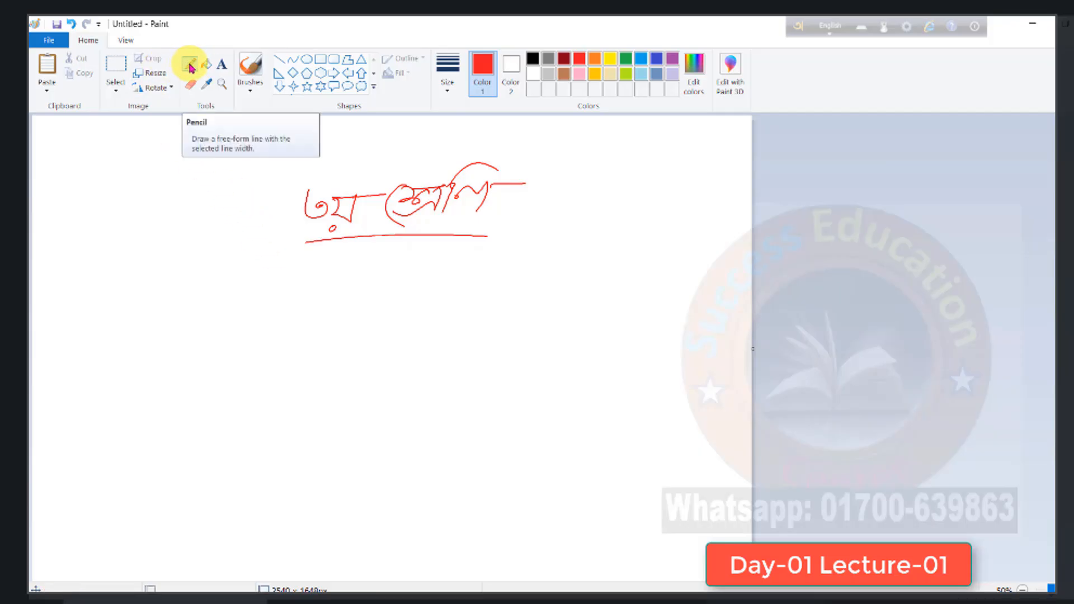
# - Handwrite a person's full name in thick red strokes with the Marker brush below the underlined heading
pyautogui.click(249, 88)
pyautogui.click(253, 115)
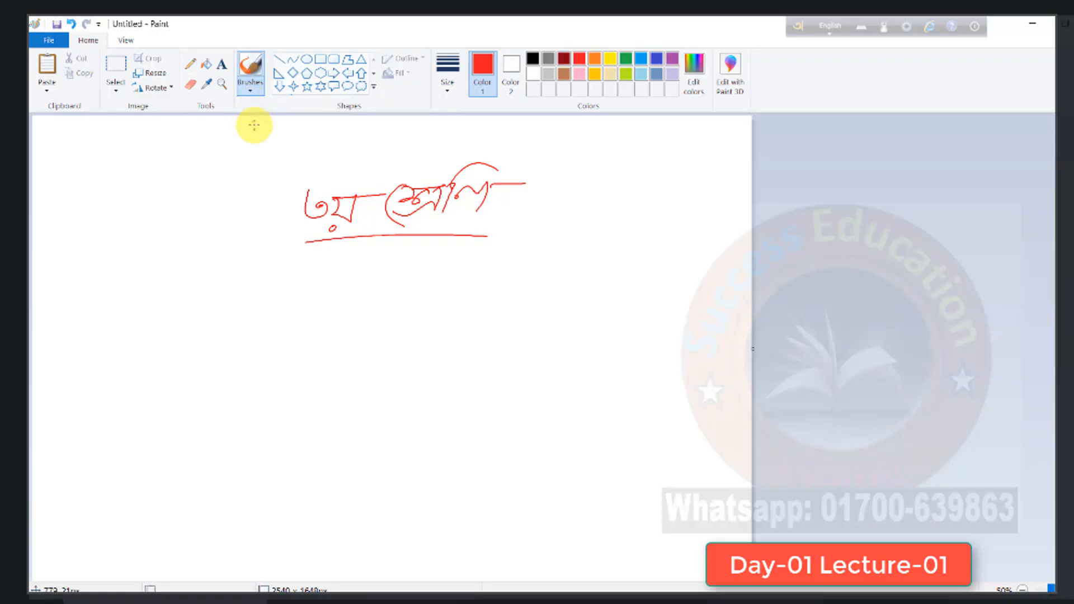
pyautogui.click(250, 89)
pyautogui.click(306, 153)
pyautogui.click(301, 145)
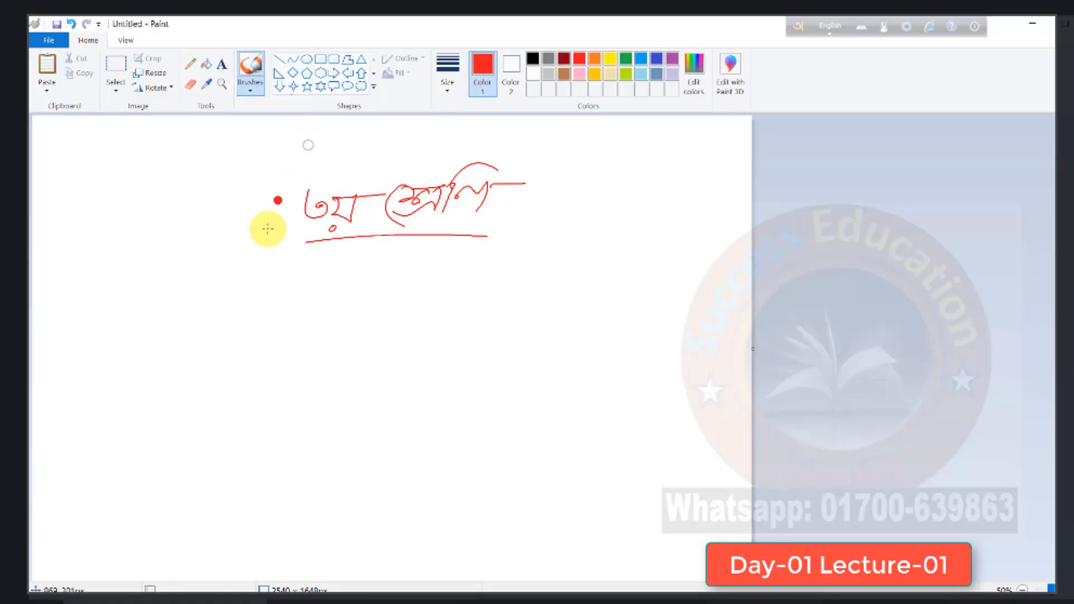
pyautogui.click(255, 89)
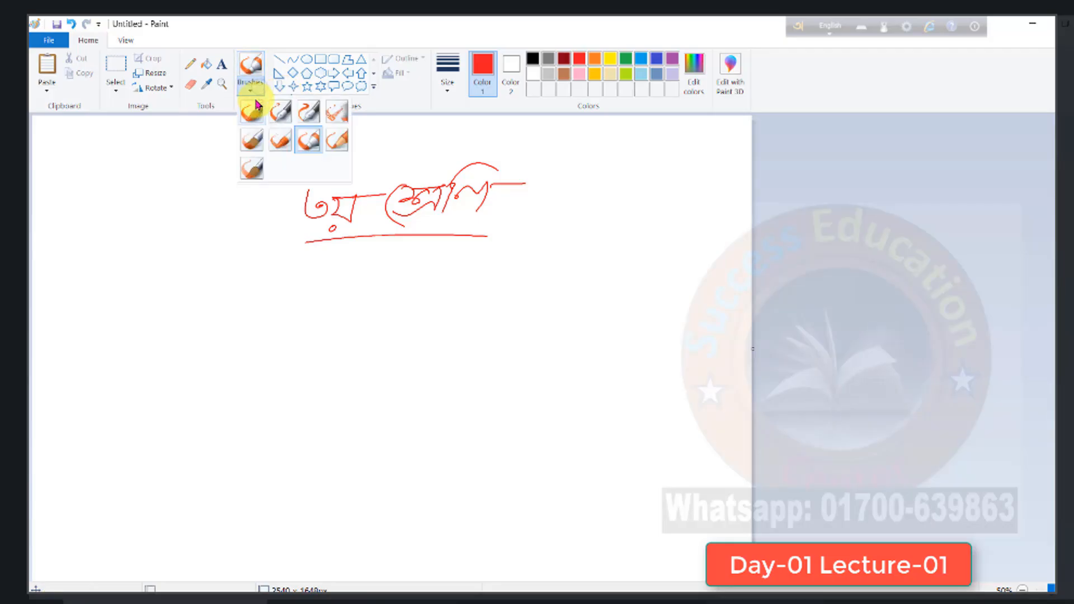
pyautogui.click(304, 142)
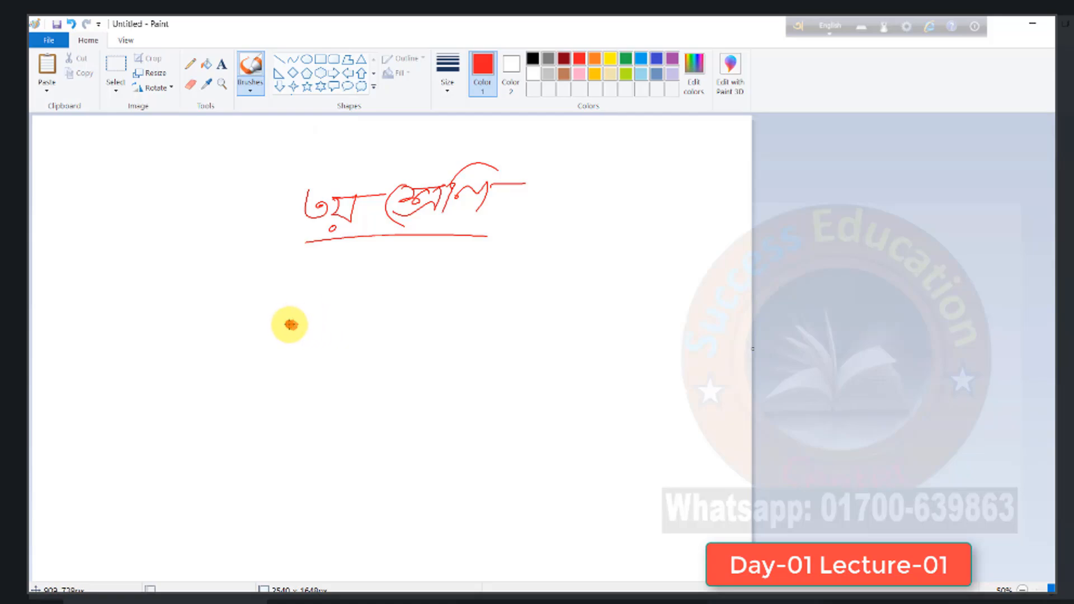
pyautogui.moveTo(291, 324)
pyautogui.mouseDown()
pyautogui.moveTo(307, 341)
pyautogui.moveTo(307, 314)
pyautogui.moveTo(351, 356)
pyautogui.mouseUp()
pyautogui.moveTo(366, 314); pyautogui.dragTo(375, 345)
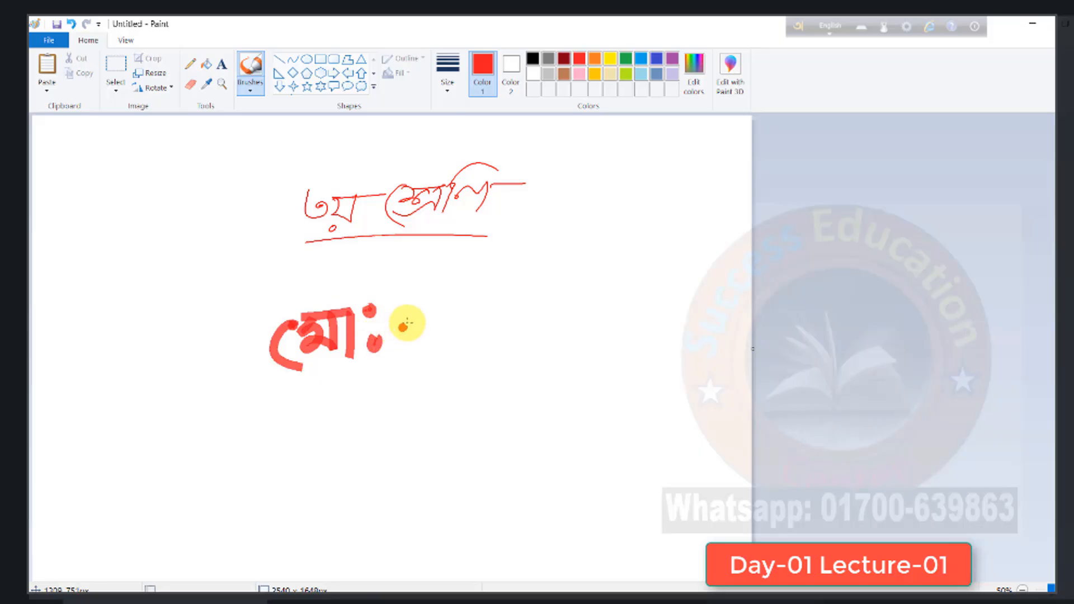
pyautogui.moveTo(435, 297)
pyautogui.mouseDown()
pyautogui.moveTo(415, 321)
pyautogui.moveTo(438, 335)
pyautogui.moveTo(422, 340)
pyautogui.mouseUp()
pyautogui.moveTo(403, 302)
pyautogui.mouseDown()
pyautogui.moveTo(467, 289)
pyautogui.moveTo(462, 325)
pyautogui.mouseUp()
pyautogui.moveTo(468, 288)
pyautogui.mouseDown()
pyautogui.moveTo(496, 263)
pyautogui.moveTo(491, 327)
pyautogui.moveTo(508, 312)
pyautogui.moveTo(505, 289)
pyautogui.moveTo(550, 279)
pyautogui.moveTo(544, 316)
pyautogui.moveTo(554, 281)
pyautogui.moveTo(632, 277)
pyautogui.moveTo(633, 290)
pyautogui.moveTo(673, 263)
pyautogui.moveTo(686, 291)
pyautogui.moveTo(706, 259)
pyautogui.moveTo(673, 308)
pyautogui.mouseUp()
pyautogui.moveTo(688, 261); pyautogui.dragTo(721, 298)
pyautogui.moveTo(727, 254); pyautogui.dragTo(741, 252)
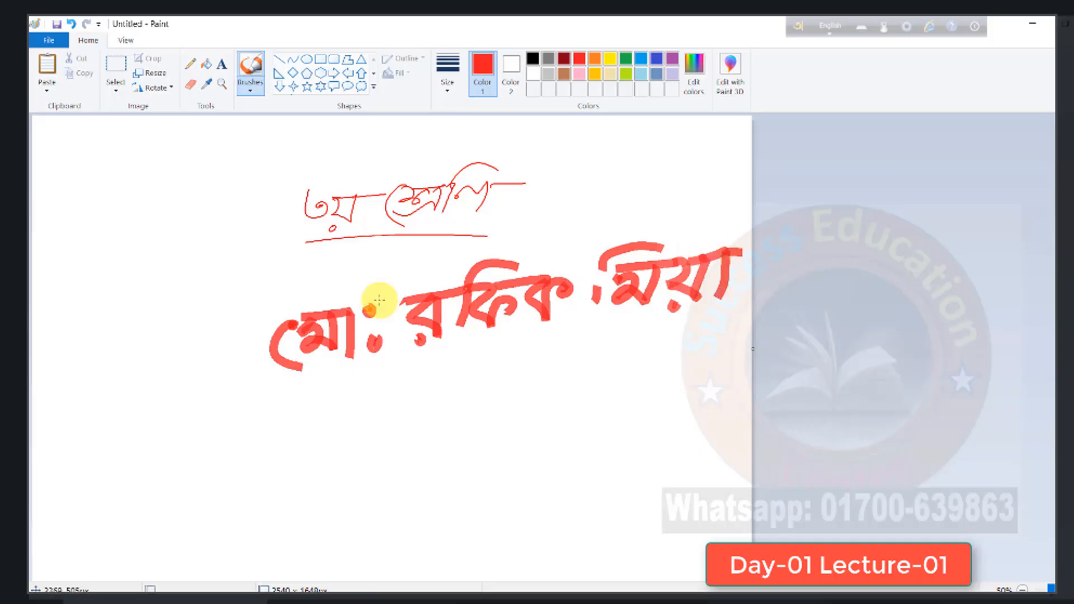
pyautogui.click(252, 92)
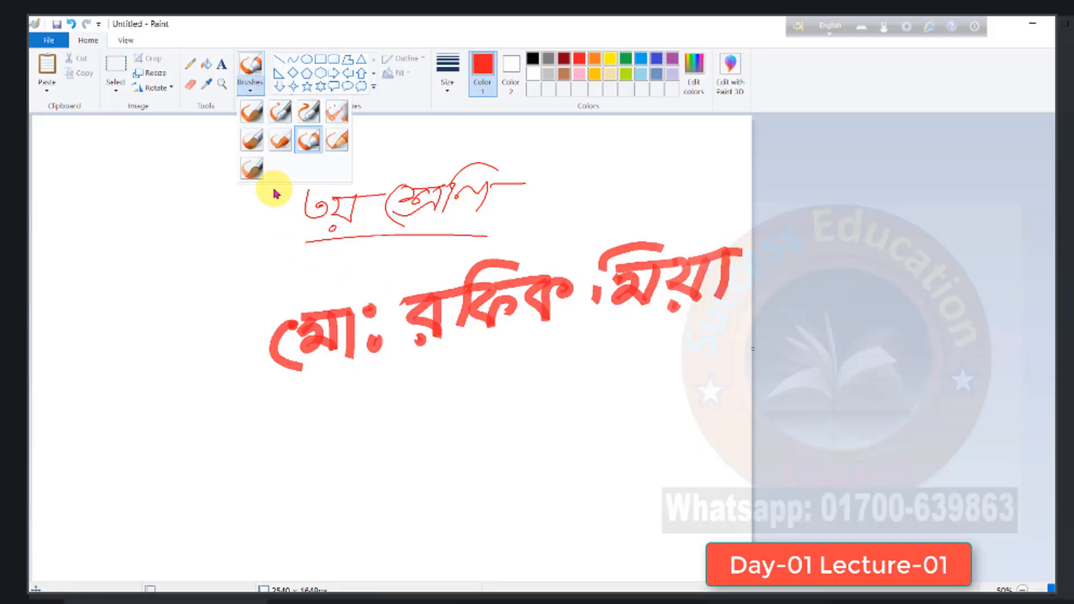
pyautogui.click(263, 141)
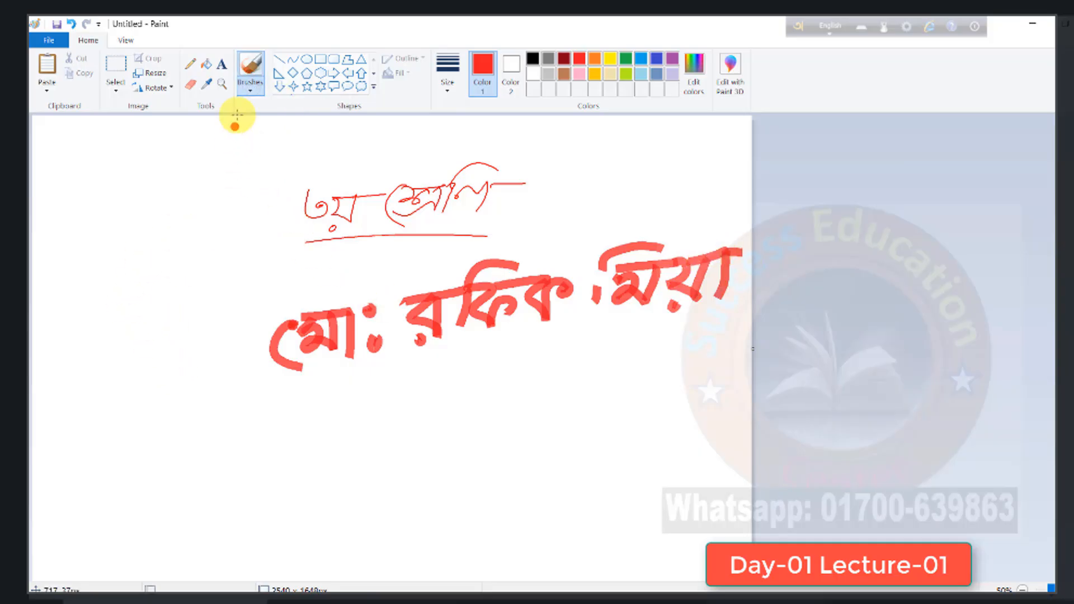
pyautogui.click(251, 90)
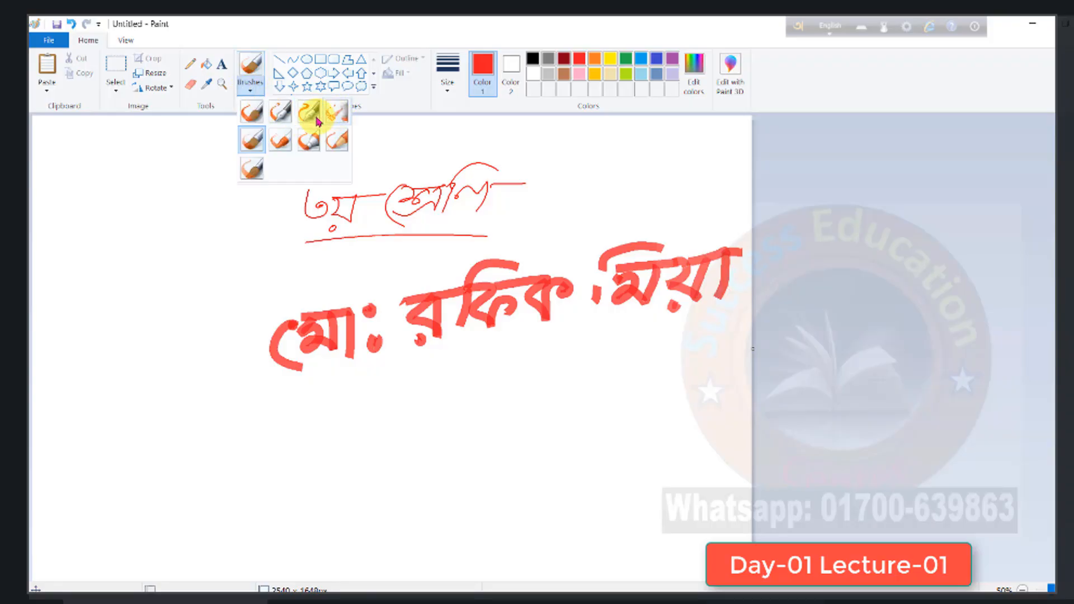
pyautogui.click(251, 139)
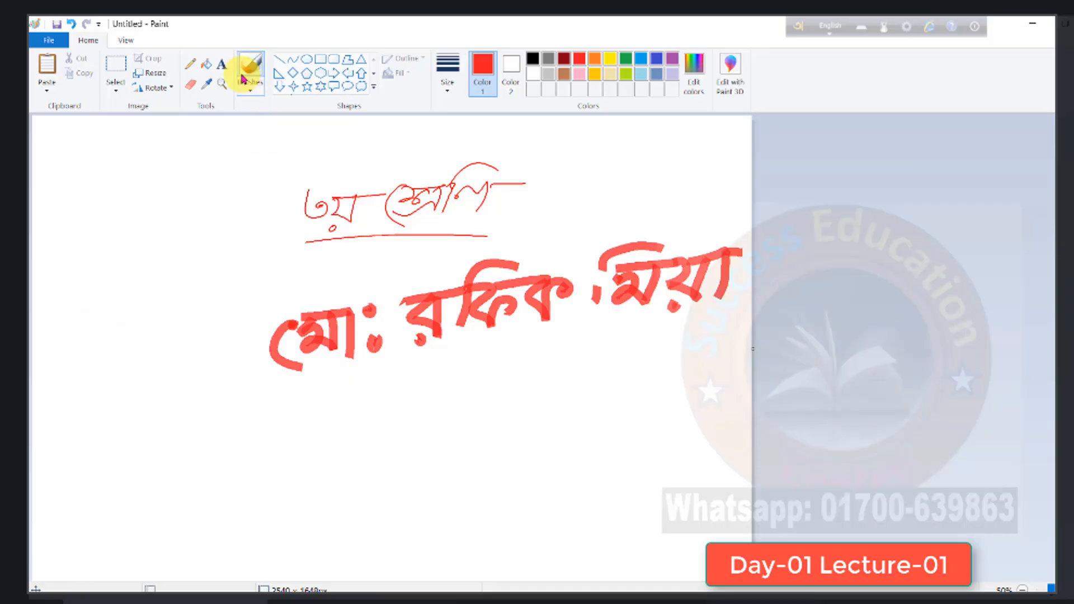
pyautogui.click(252, 97)
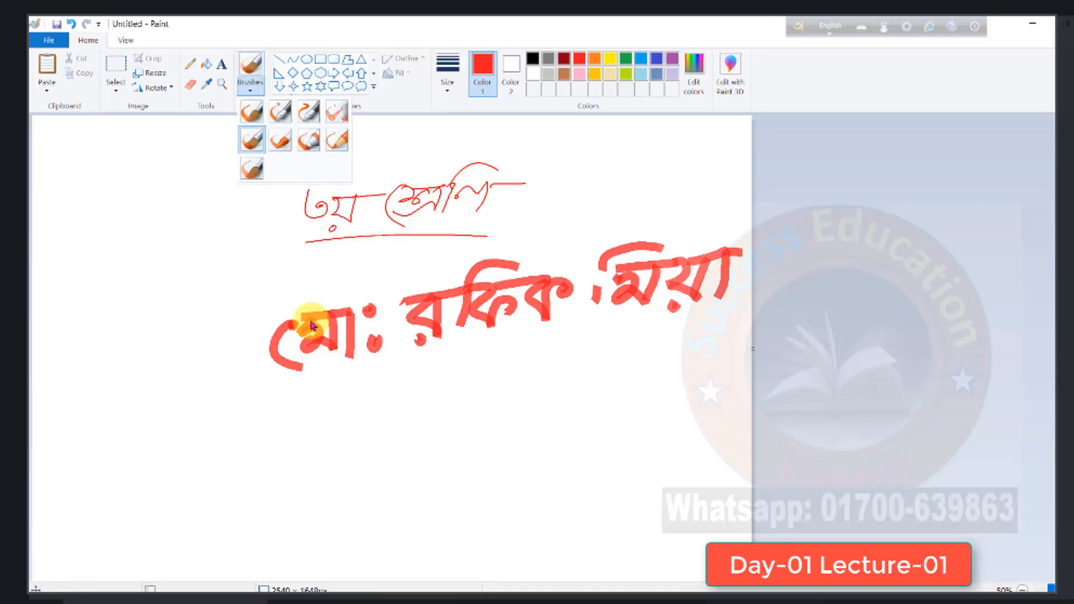
pyautogui.click(186, 68)
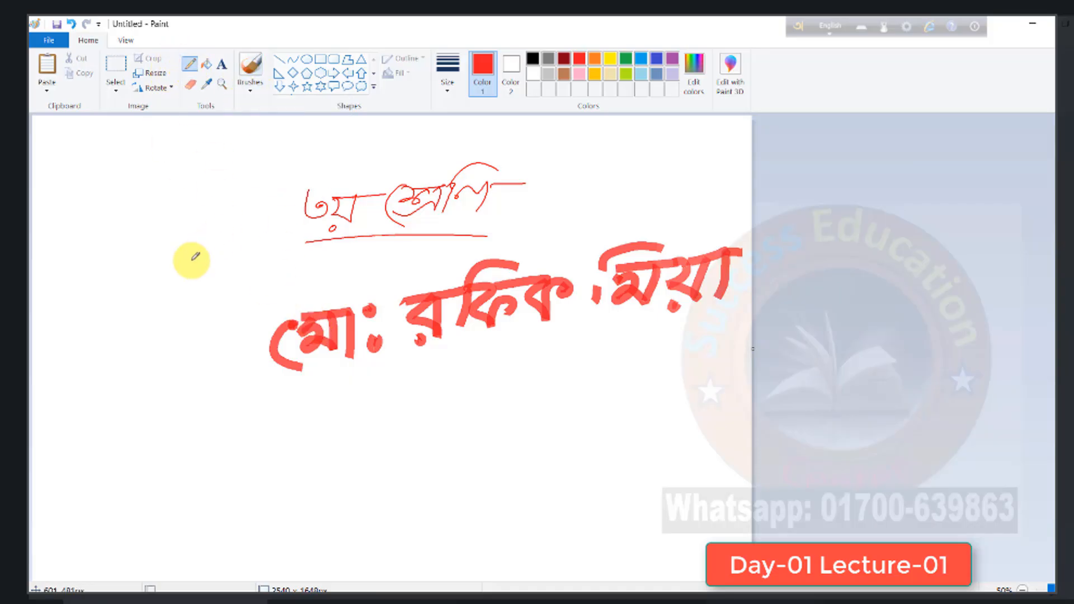
# - Erase parts of the "৩য়" heading and of the handwritten name with the Eraser
pyautogui.click(190, 87)
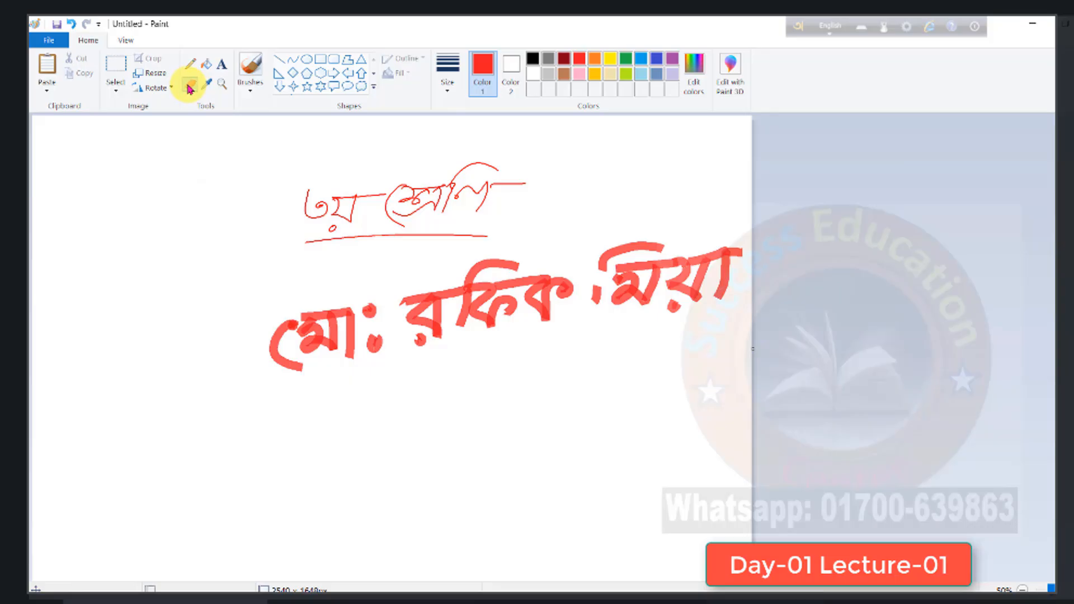
pyautogui.moveTo(276, 220)
pyautogui.mouseDown()
pyautogui.moveTo(371, 197)
pyautogui.moveTo(349, 194)
pyautogui.moveTo(318, 214)
pyautogui.moveTo(351, 211)
pyautogui.moveTo(320, 206)
pyautogui.mouseUp()
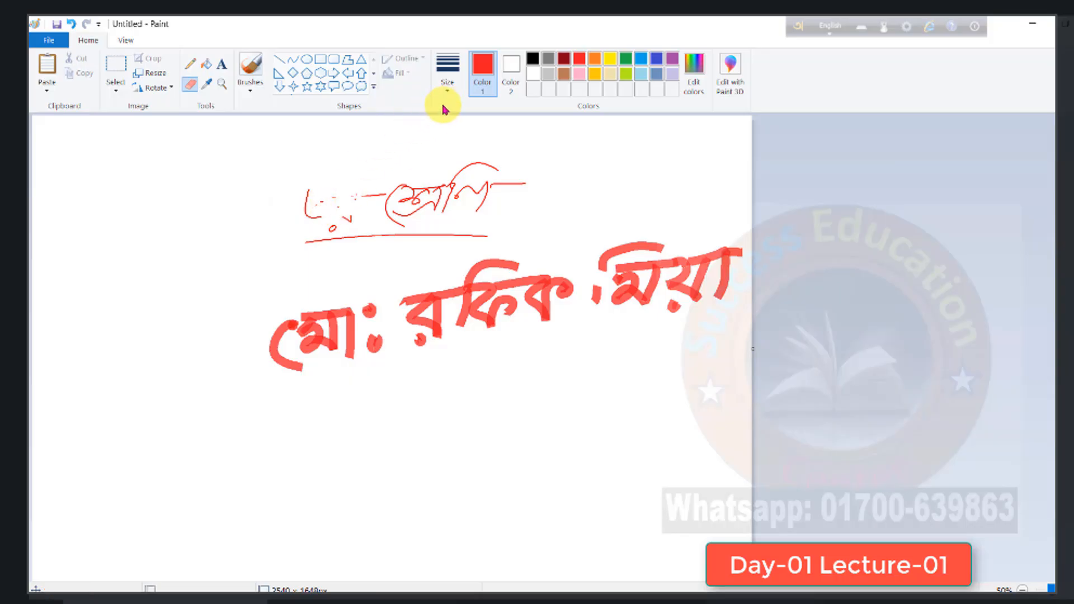
pyautogui.click(447, 84)
pyautogui.click(456, 197)
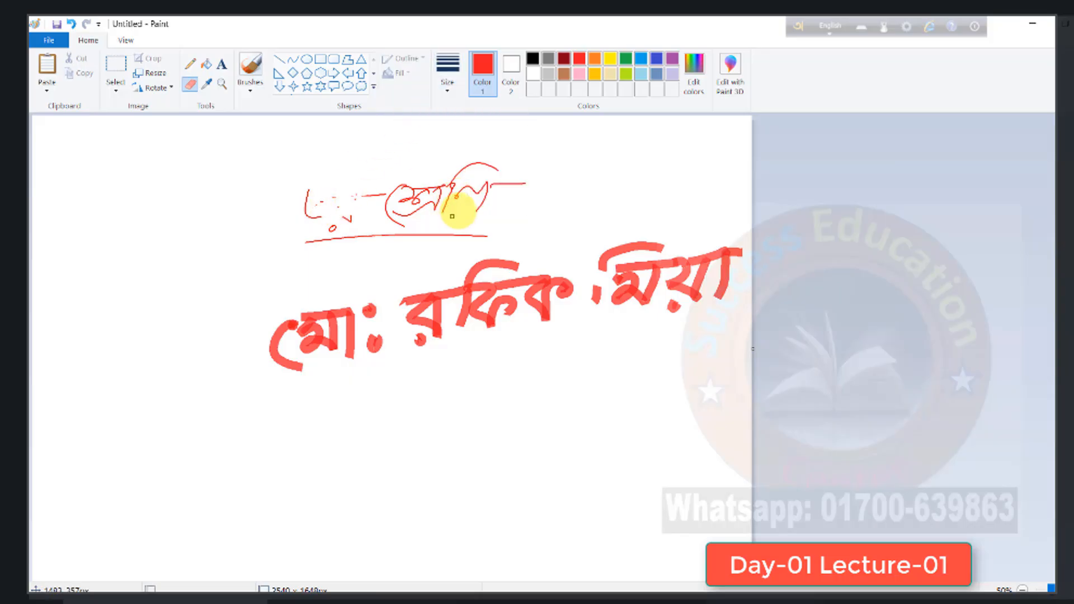
pyautogui.moveTo(392, 330)
pyautogui.mouseDown()
pyautogui.moveTo(474, 307)
pyautogui.moveTo(462, 290)
pyautogui.moveTo(422, 297)
pyautogui.moveTo(436, 289)
pyautogui.moveTo(416, 308)
pyautogui.moveTo(454, 302)
pyautogui.moveTo(395, 320)
pyautogui.moveTo(446, 329)
pyautogui.moveTo(397, 333)
pyautogui.moveTo(432, 341)
pyautogui.moveTo(360, 341)
pyautogui.moveTo(349, 322)
pyautogui.moveTo(364, 321)
pyautogui.moveTo(323, 329)
pyautogui.moveTo(351, 313)
pyautogui.mouseUp()
pyautogui.hotkey('ctrl', 'a')
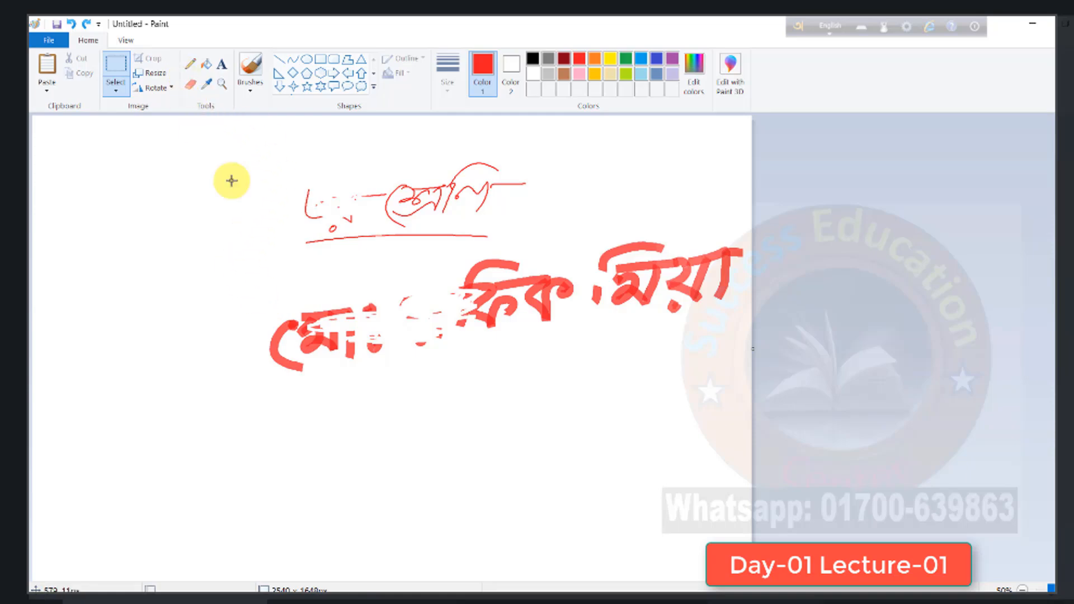
pyautogui.moveTo(474, 294); pyautogui.dragTo(497, 307)
pyautogui.click(189, 87)
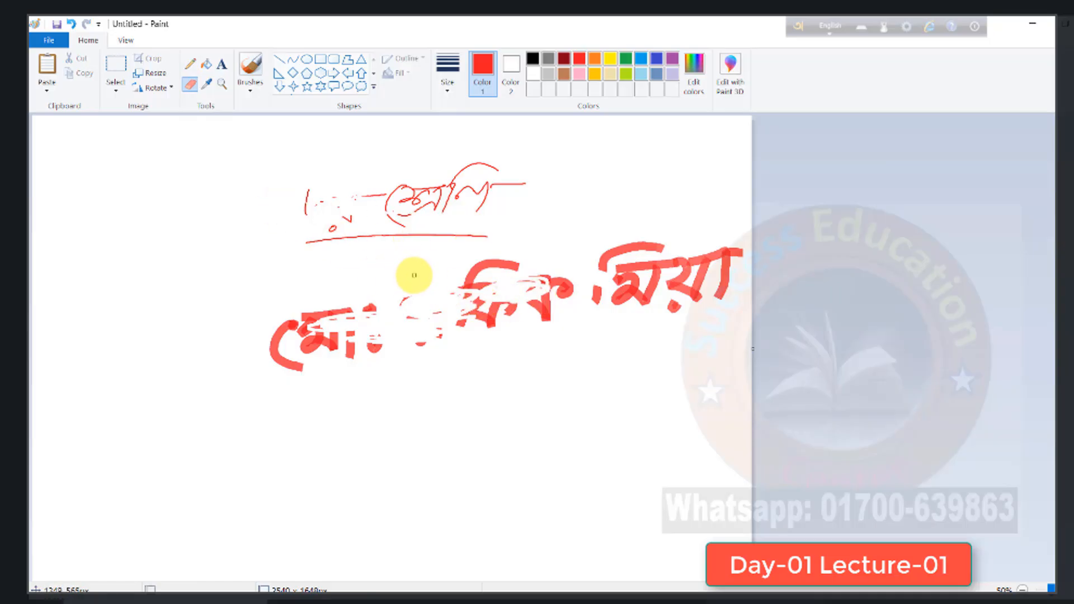
# - Delete everything on the canvas at once, and undo that deletion
pyautogui.hotkey('ctrl', 'a')
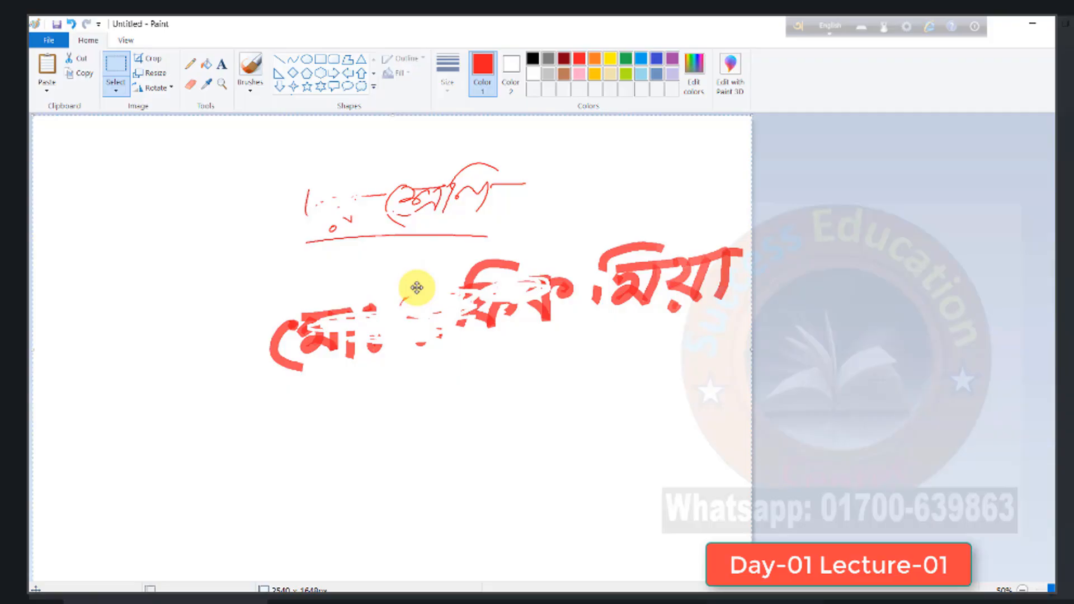
pyautogui.press('Delete')
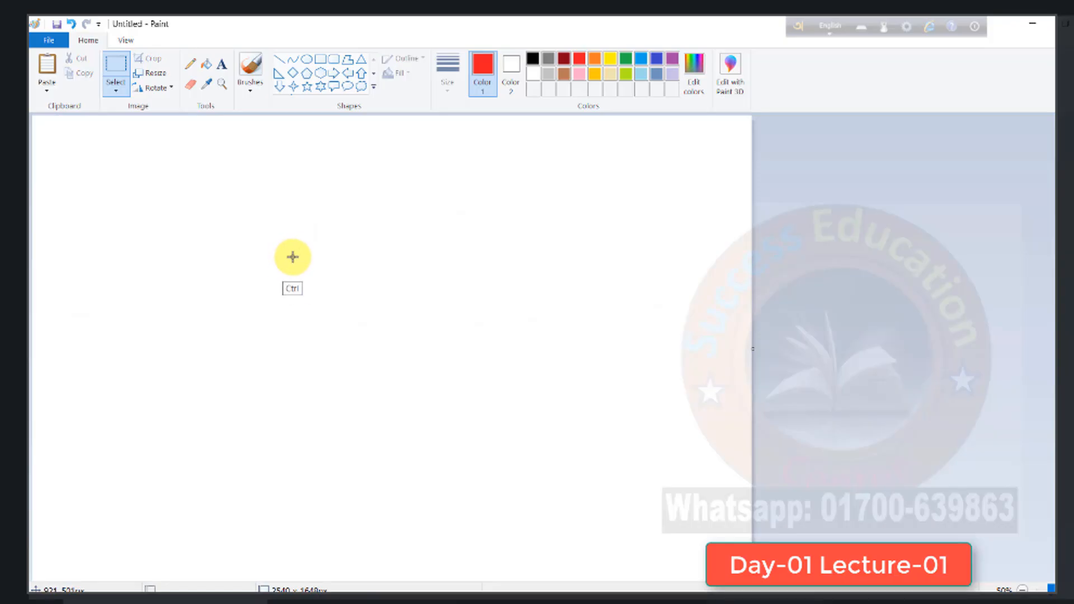
pyautogui.hotkey('ctrl', 'z')
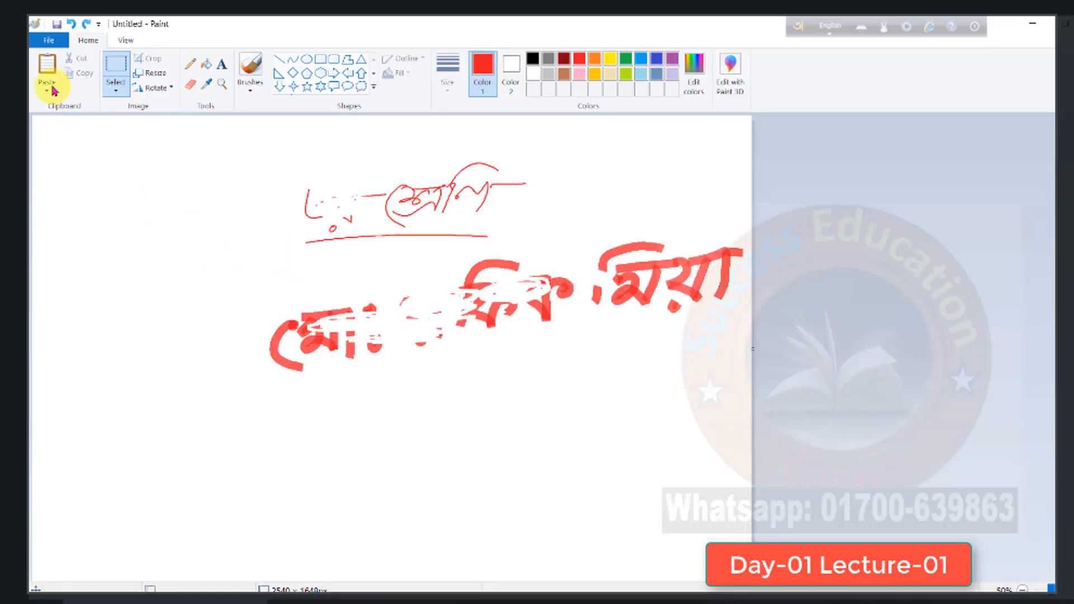
# - Undo the eraser strokes over the handwritten name and the latest ones over the heading
pyautogui.click(76, 25)
pyautogui.click(75, 25)
pyautogui.click(73, 27)
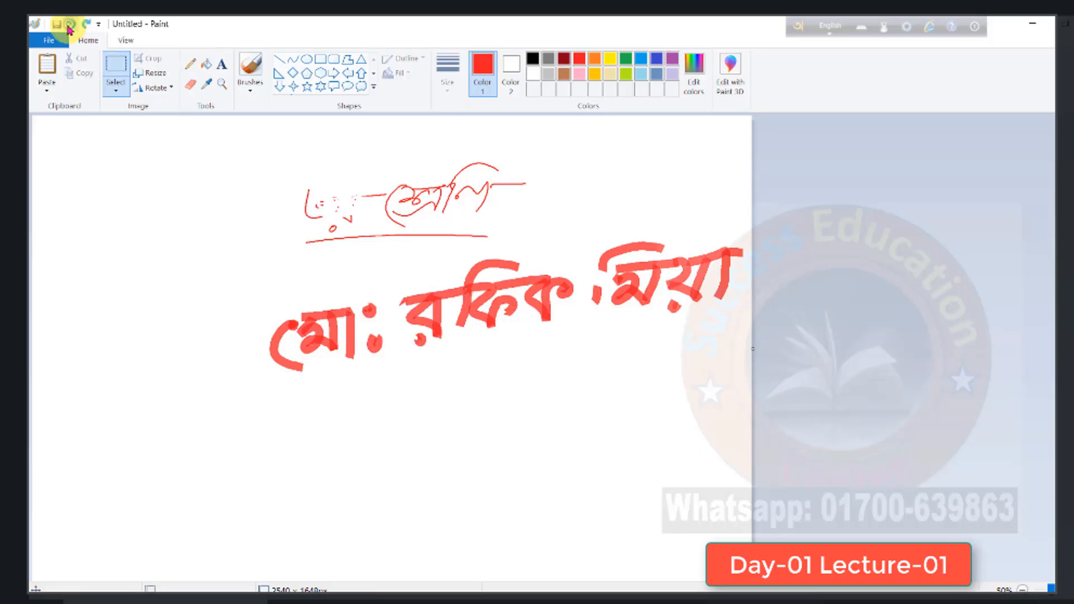
pyautogui.click(69, 25)
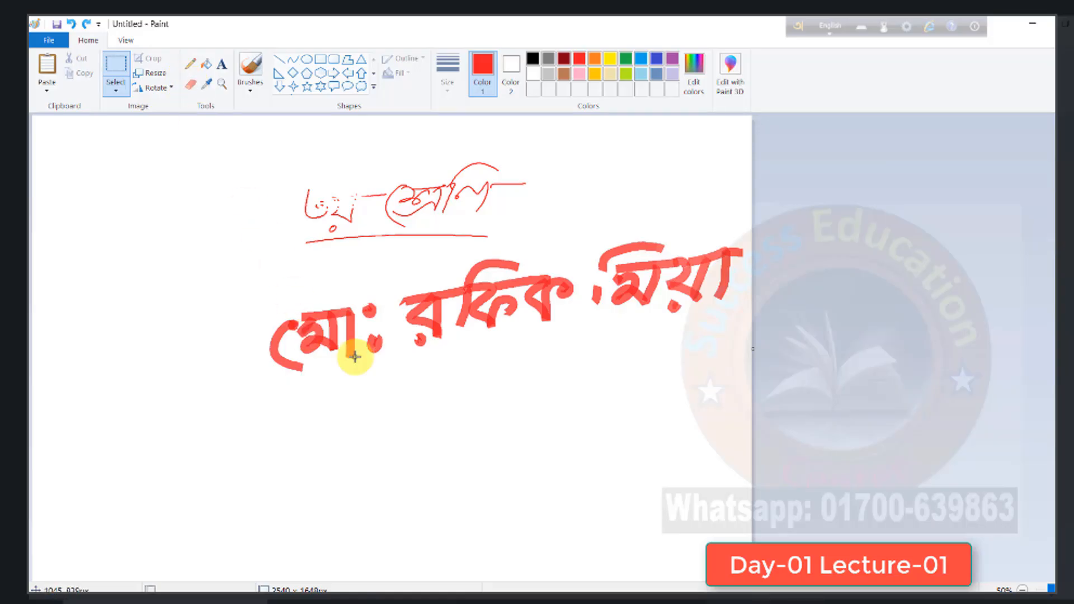
# - Select the whole drawing and delete it to clear the canvas
pyautogui.hotkey('ctrl', 'a')
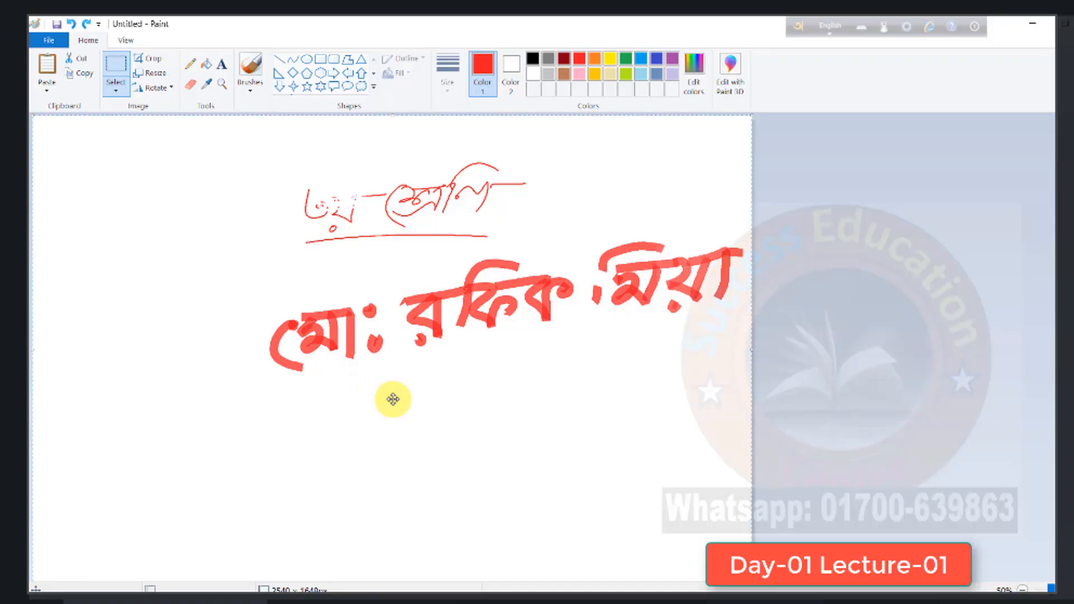
pyautogui.press('Delete')
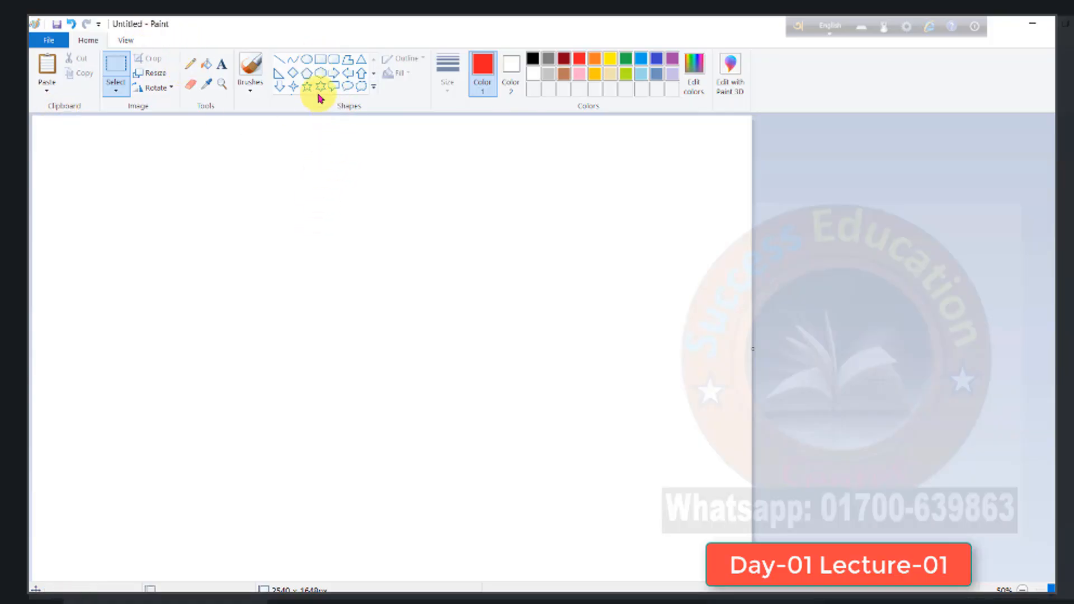
# - Draw a wide red rectangle outline across the middle of the blank canvas with the Rectangle shape
pyautogui.click(374, 92)
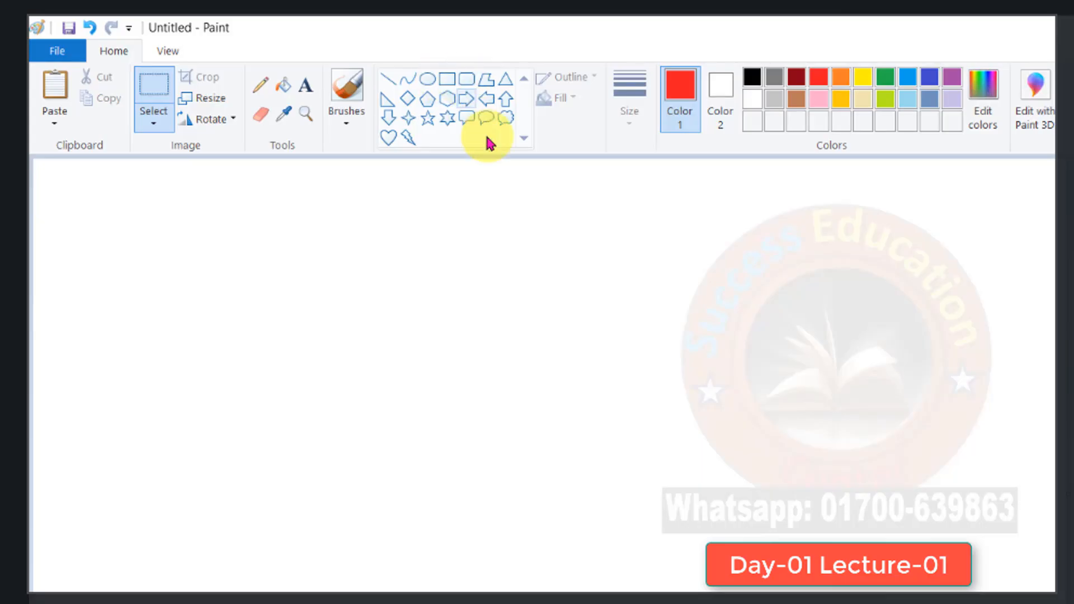
pyautogui.click(446, 81)
pyautogui.moveTo(438, 320)
pyautogui.mouseDown()
pyautogui.moveTo(694, 369)
pyautogui.moveTo(715, 467)
pyautogui.moveTo(748, 480)
pyautogui.moveTo(792, 457)
pyautogui.moveTo(808, 465)
pyautogui.mouseUp()
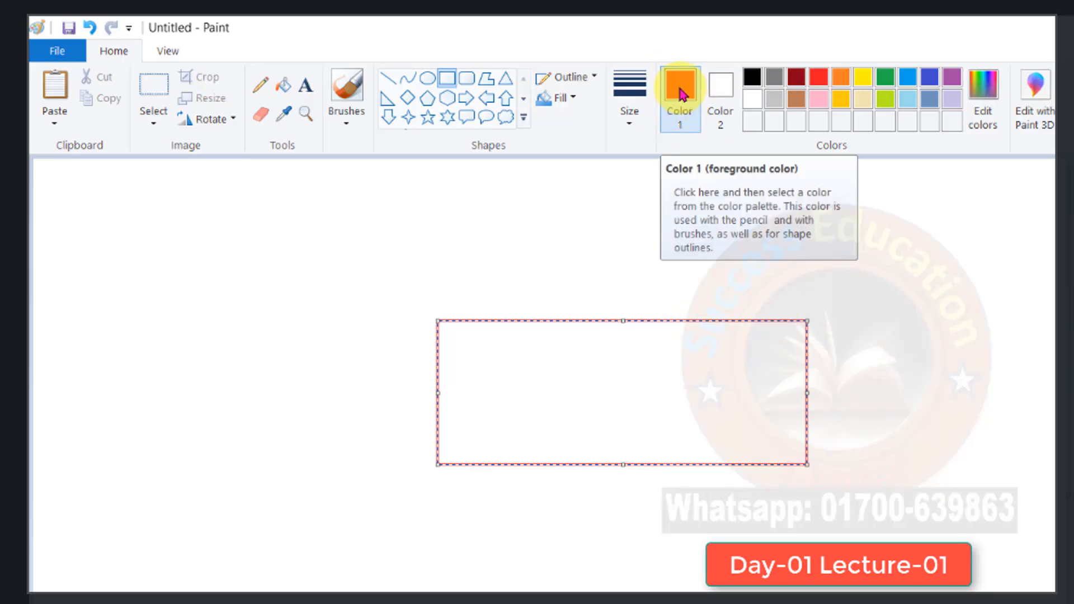
# - Change the rectangle's outline colour to black and extend its lower edge slightly downward
pyautogui.click(760, 79)
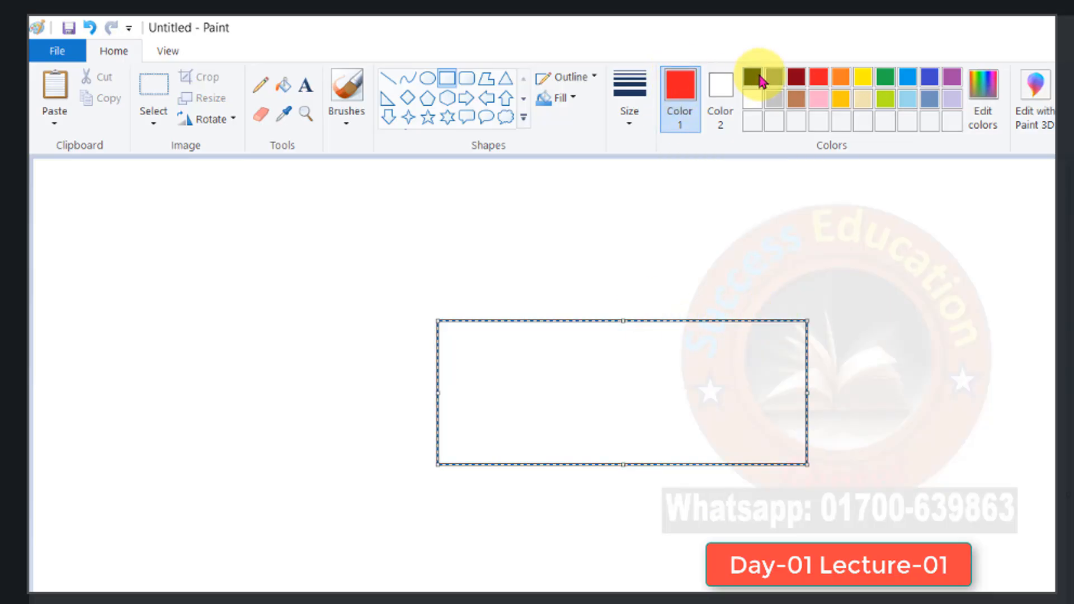
pyautogui.click(755, 78)
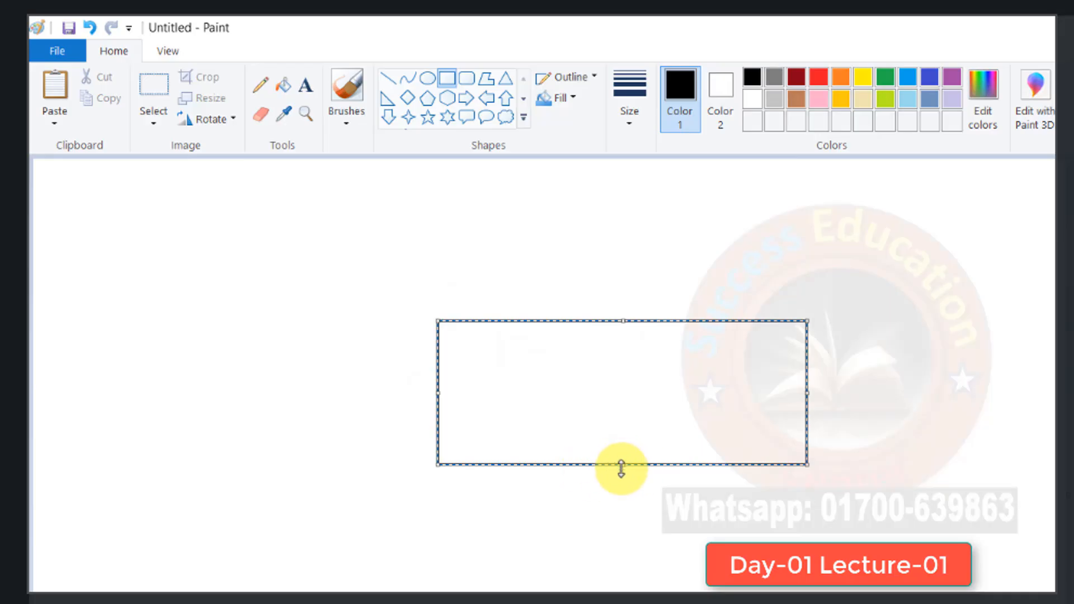
pyautogui.moveTo(621, 465); pyautogui.dragTo(622, 473)
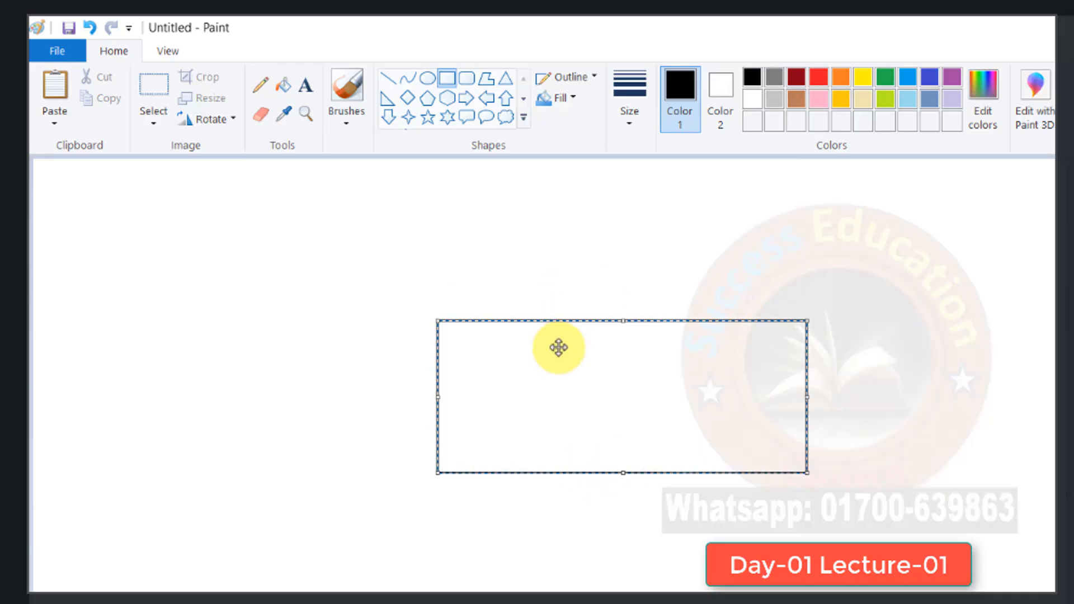
pyautogui.click(627, 246)
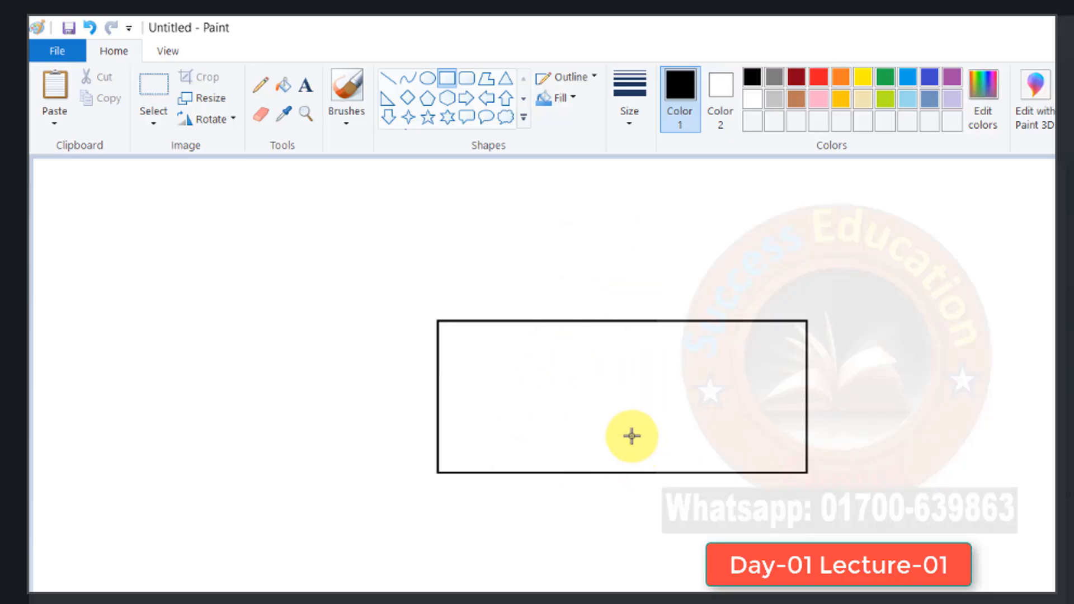
# - Draw a black circle with the Oval shape and position it near the centre of the rectangle
pyautogui.click(428, 80)
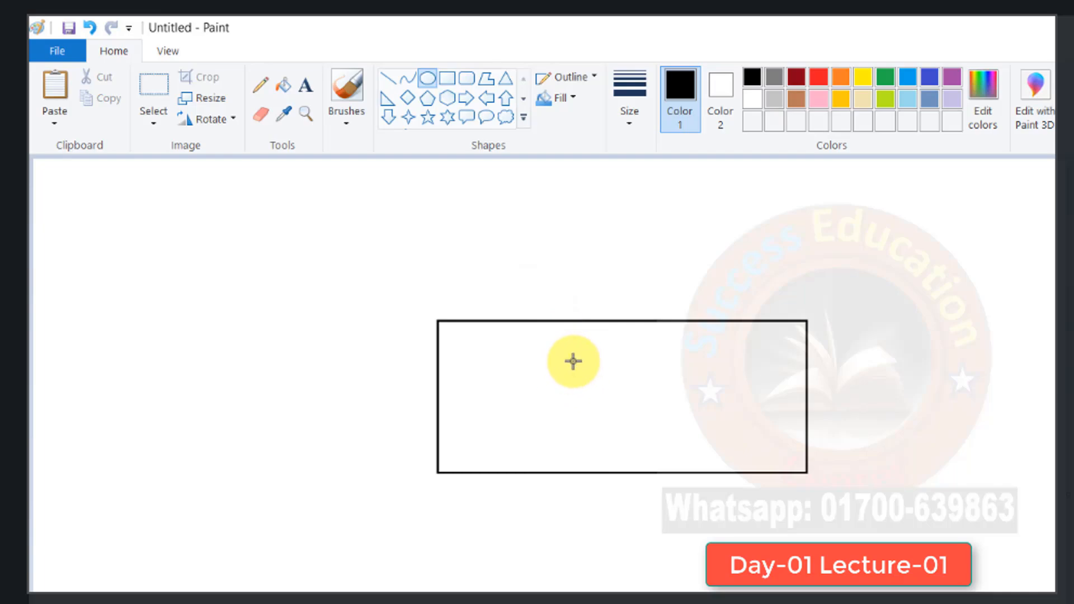
pyautogui.moveTo(573, 360); pyautogui.dragTo(699, 442)
pyautogui.moveTo(647, 384); pyautogui.dragTo(652, 368)
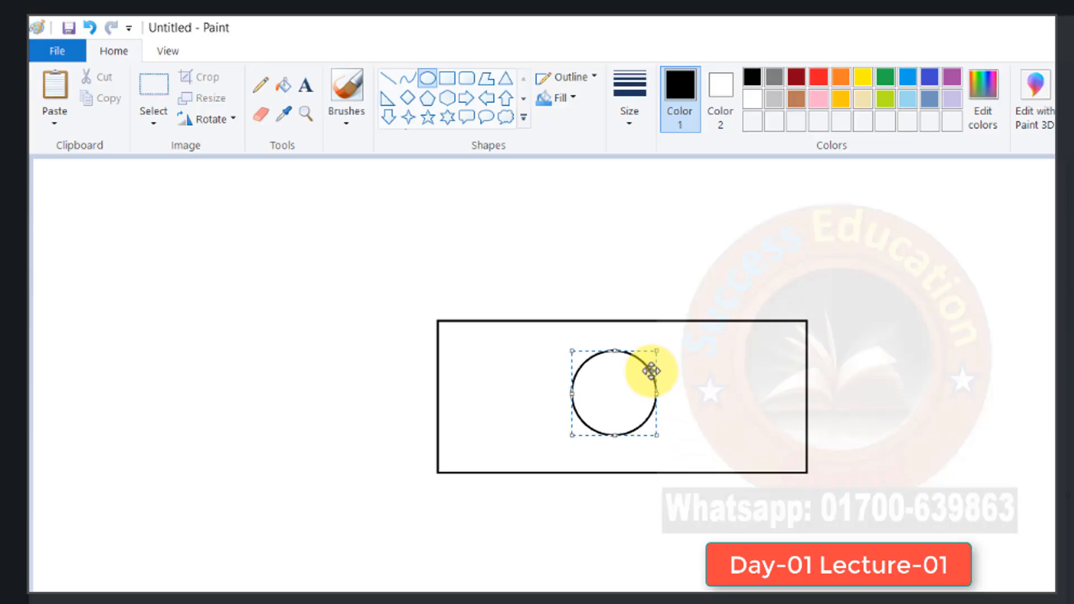